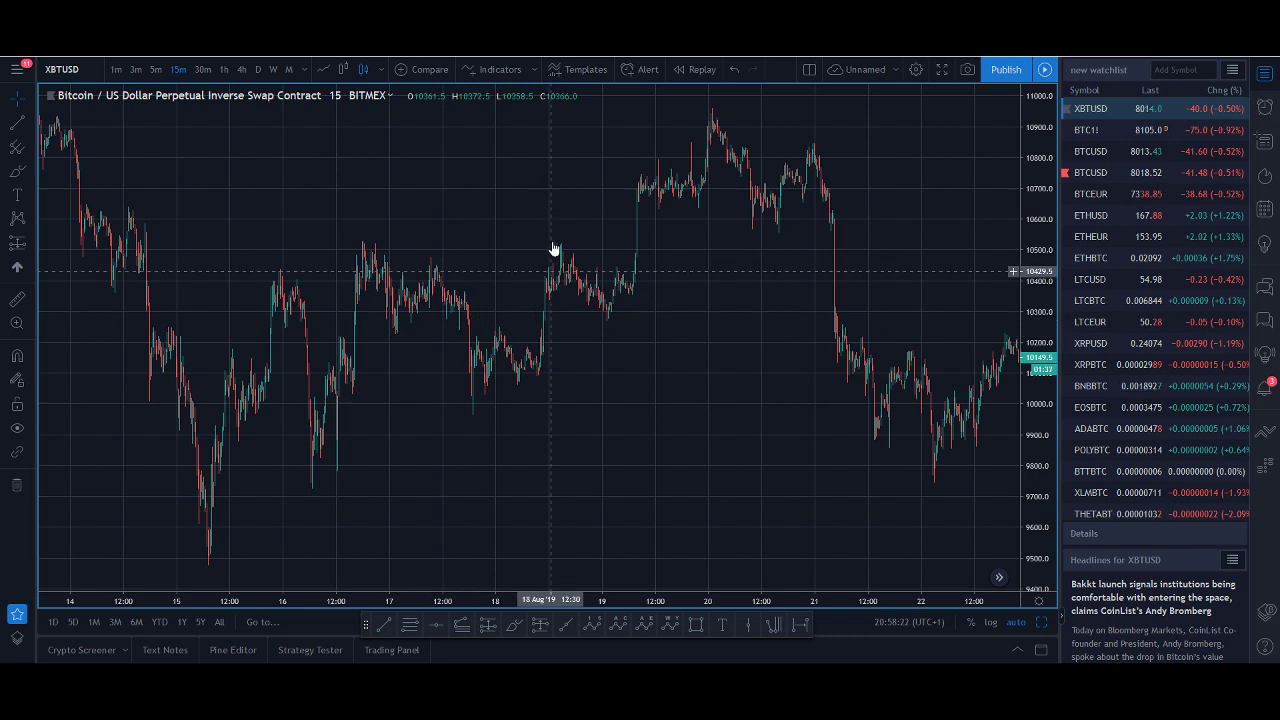
Add a Moving Average indicator to the XBTUSD chart and set its length to 20.
click(503, 70)
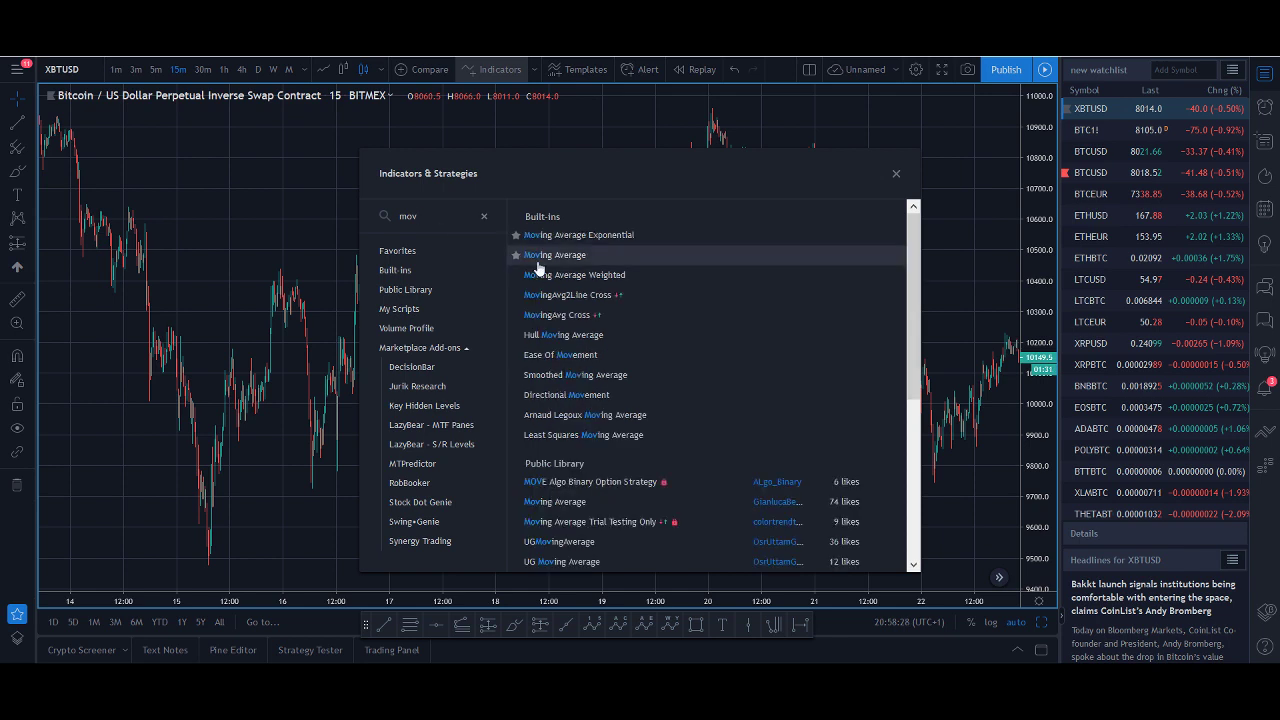
click(895, 175)
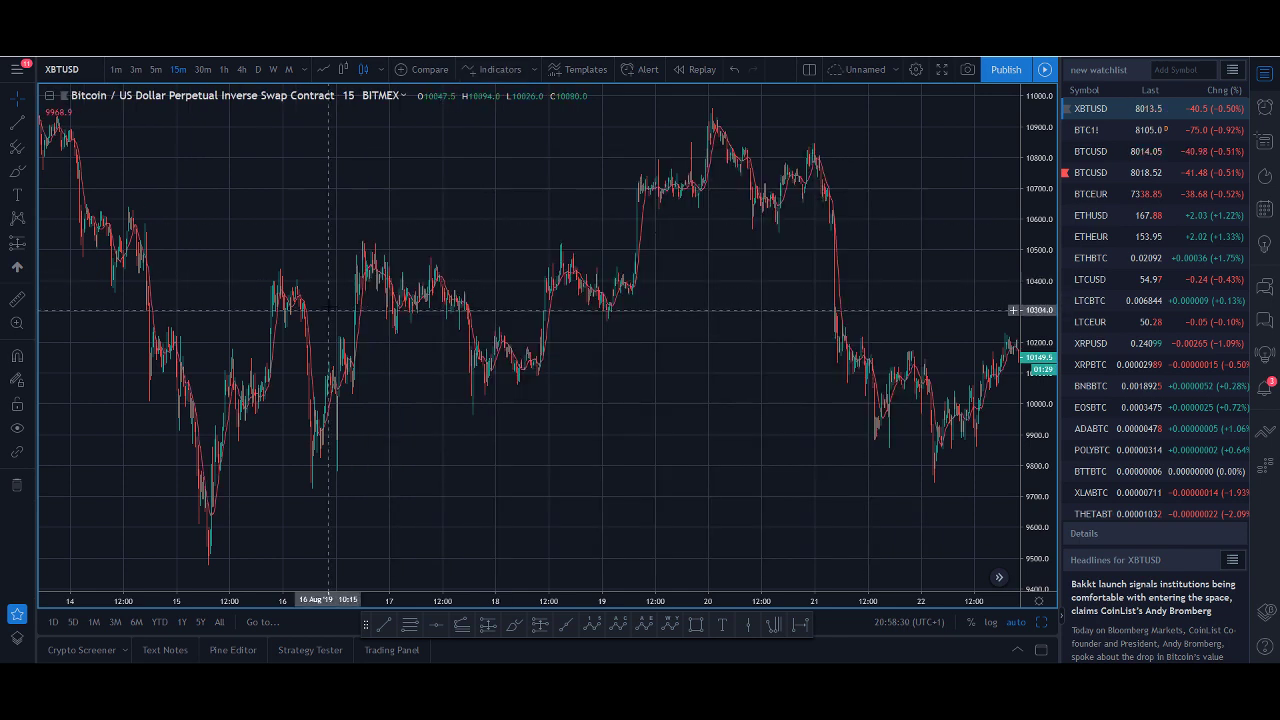
double_click(305, 310)
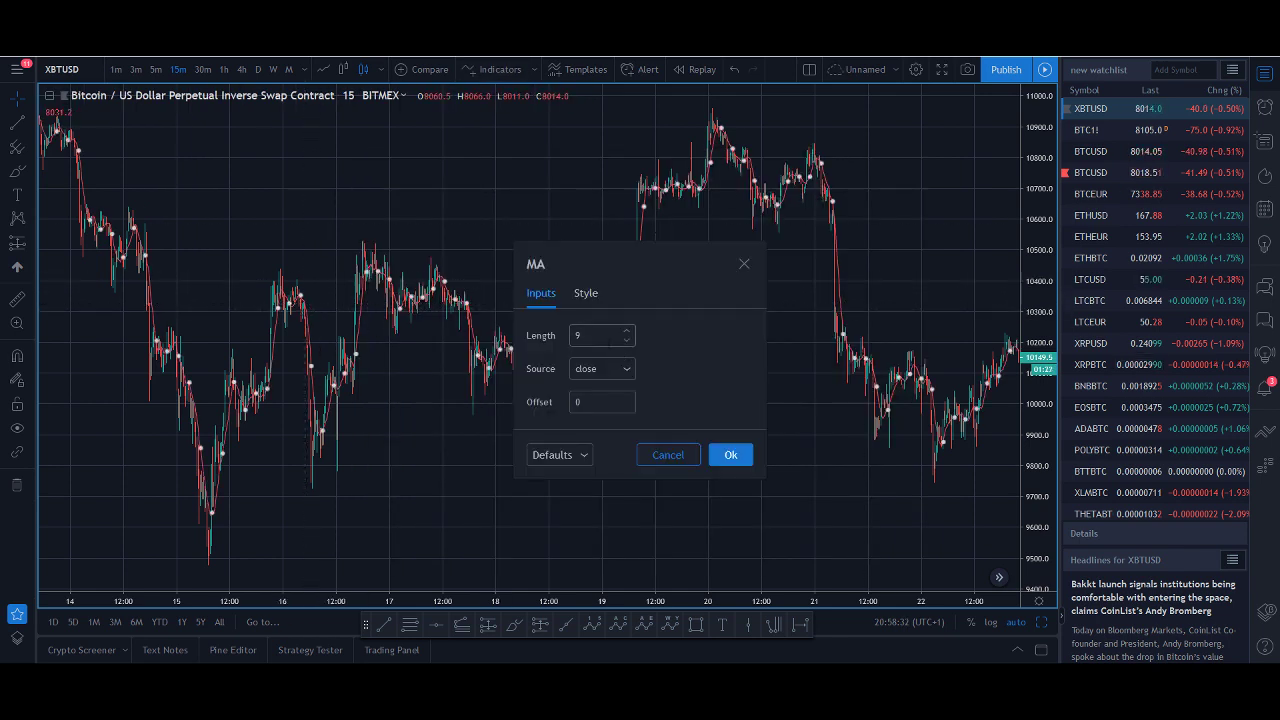
text(0)
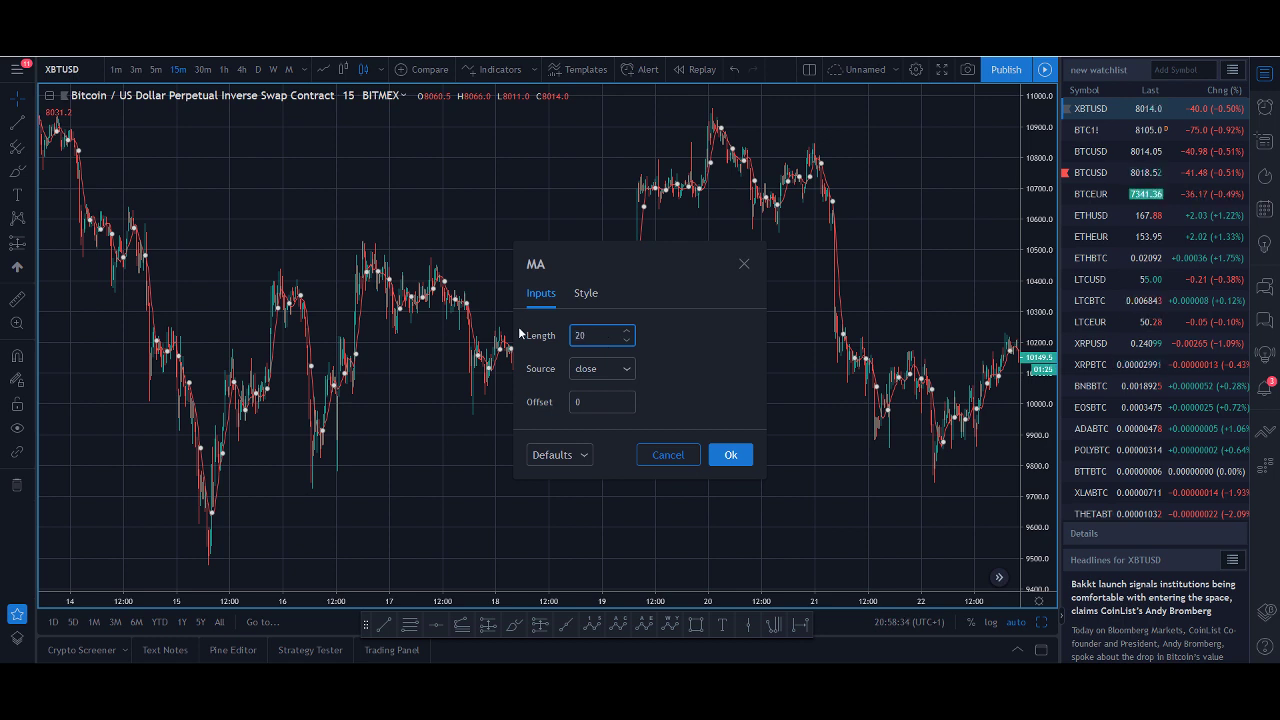
Style the 20-period moving average as a thicker red line and apply the settings.
click(586, 294)
click(600, 337)
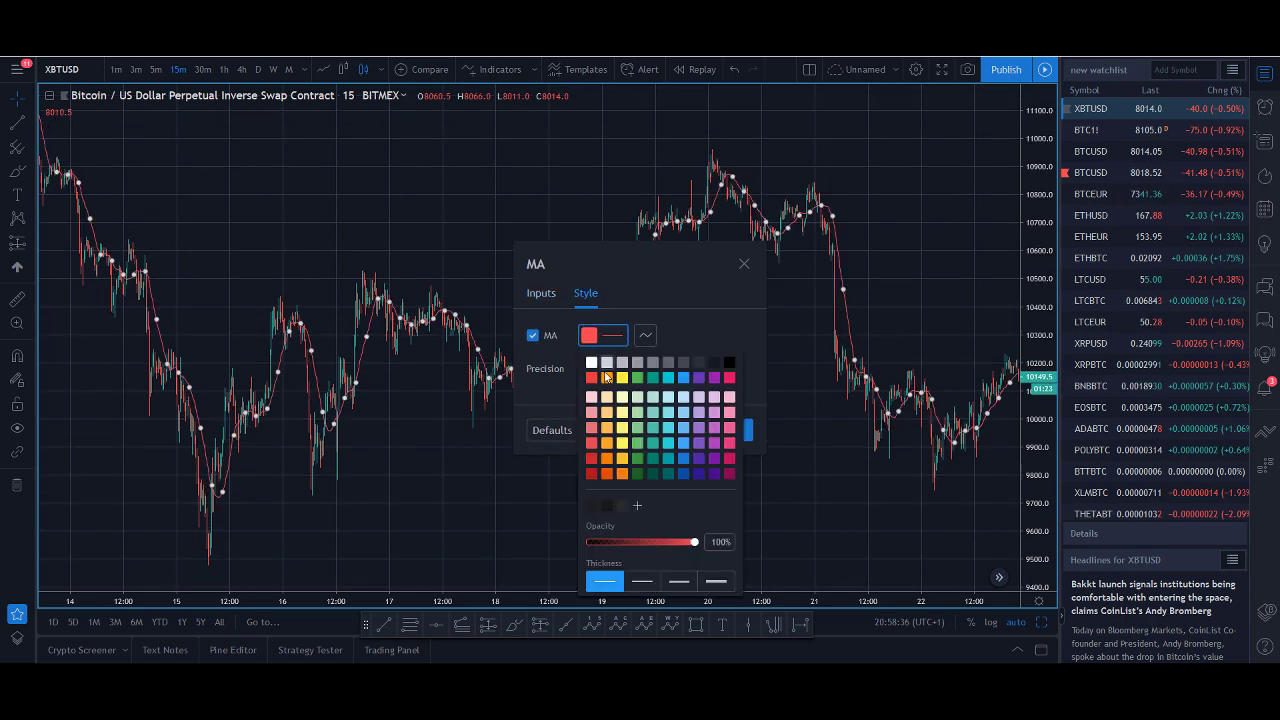
click(576, 373)
click(605, 370)
click(613, 340)
click(606, 337)
click(641, 580)
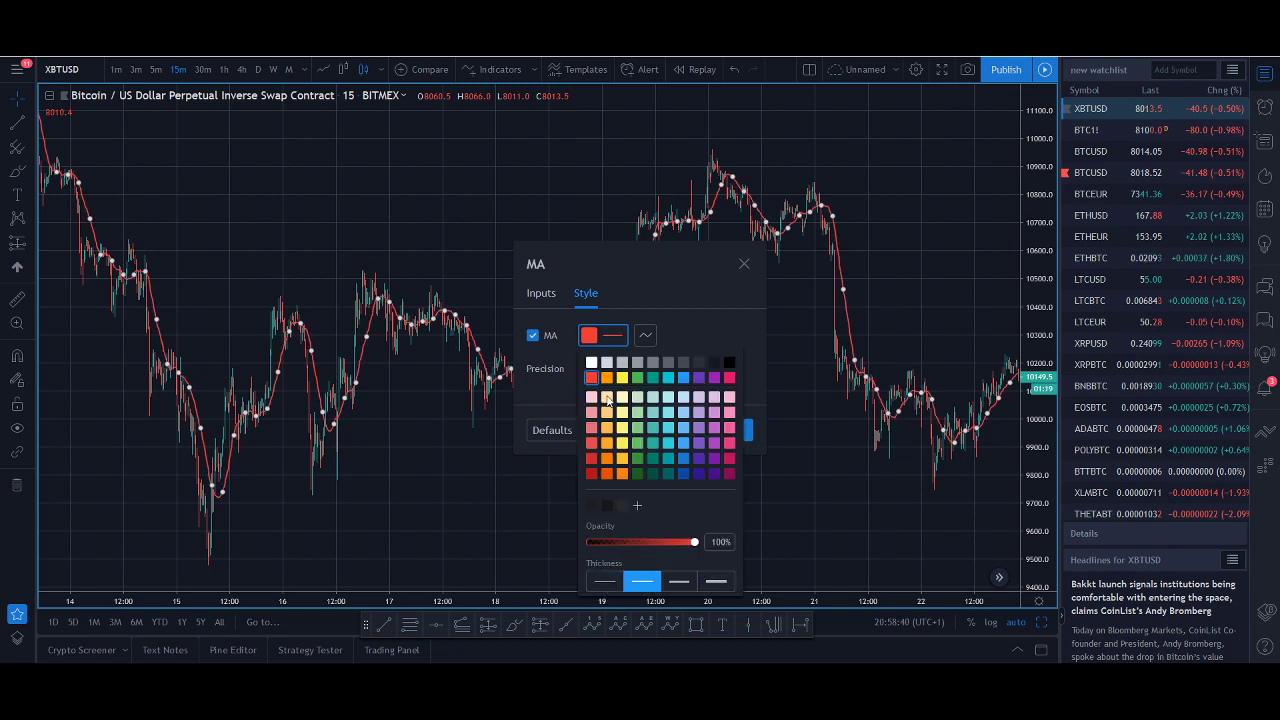
click(684, 293)
click(711, 430)
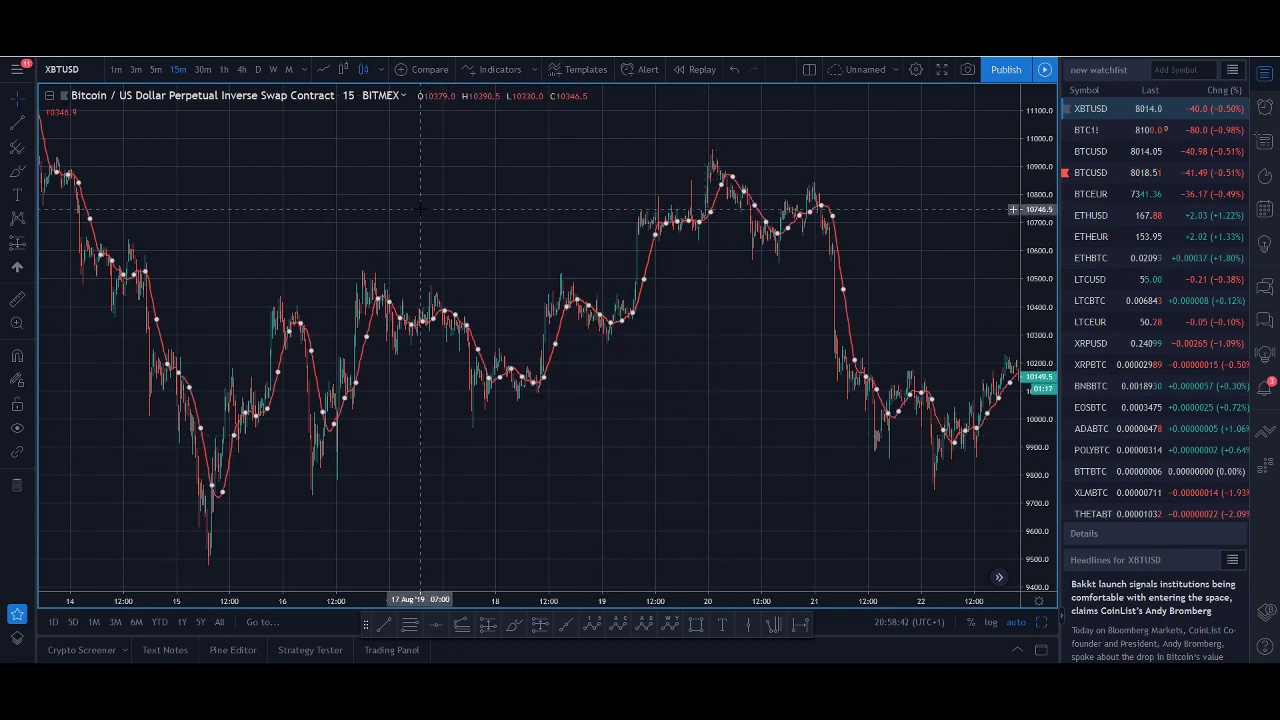
Add a second Moving Average via a 'movi' search and colour it blue.
click(494, 70)
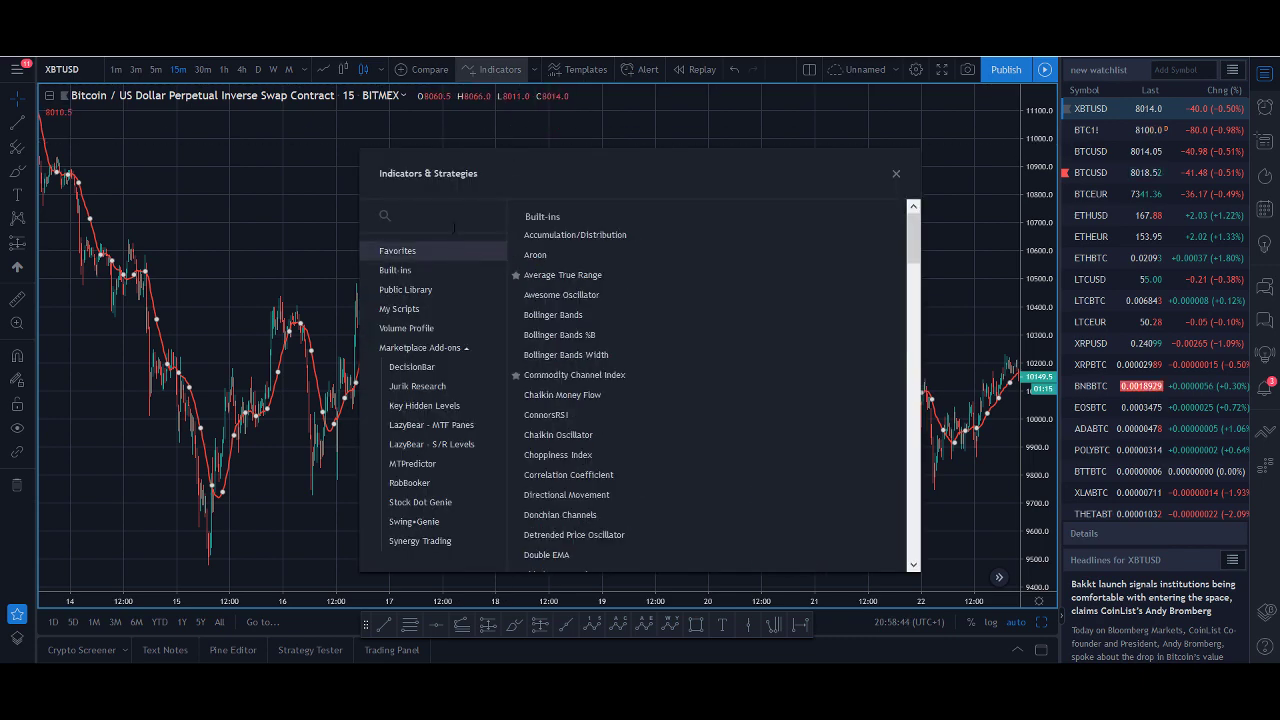
text(movi)
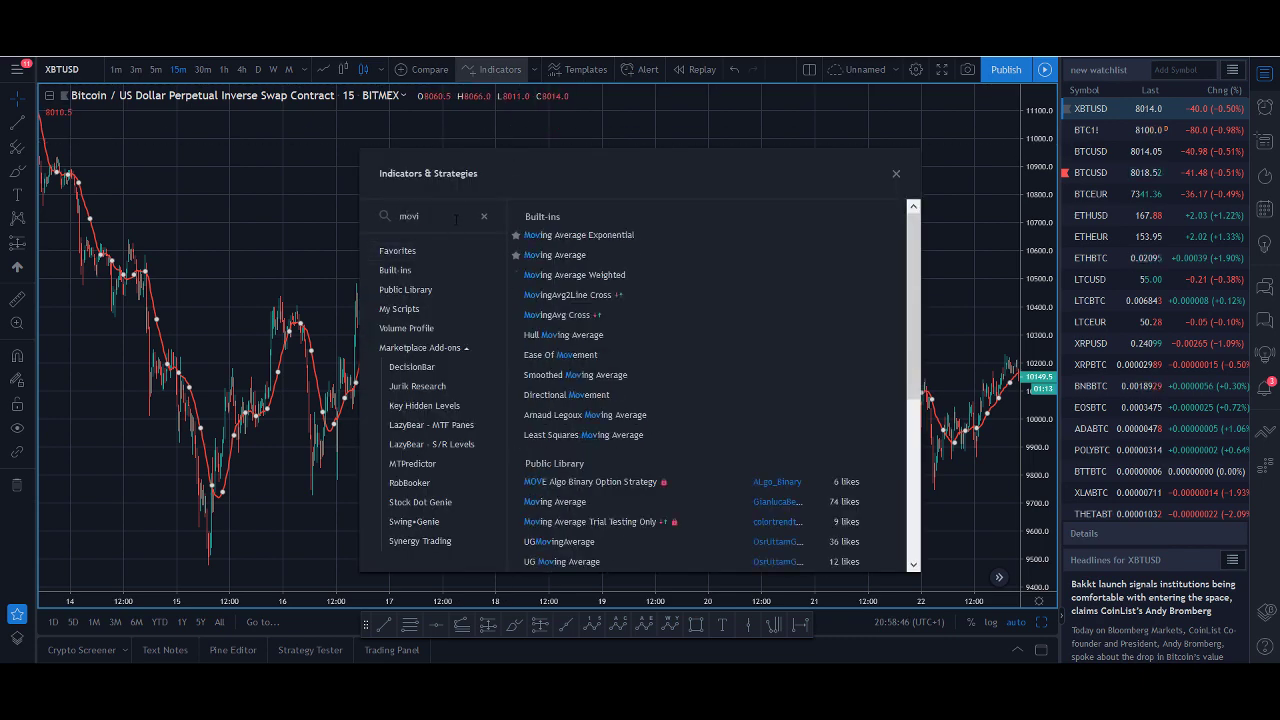
click(556, 255)
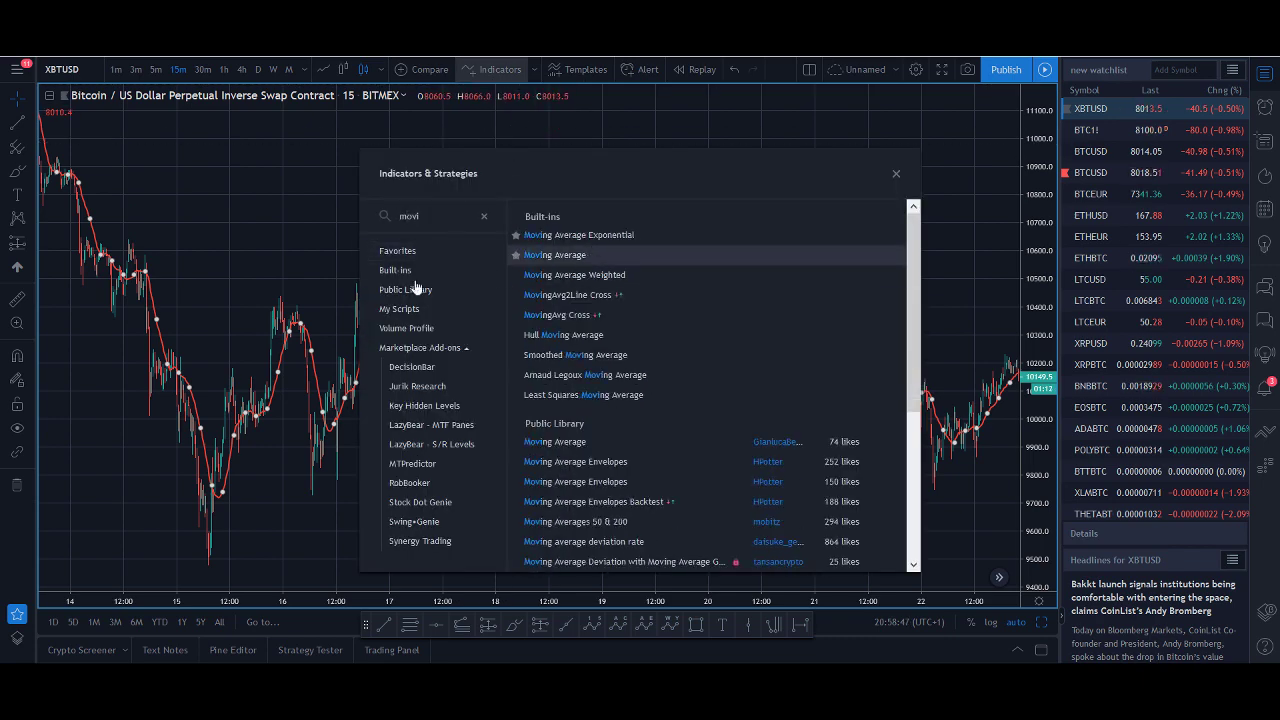
click(287, 326)
double_click(287, 326)
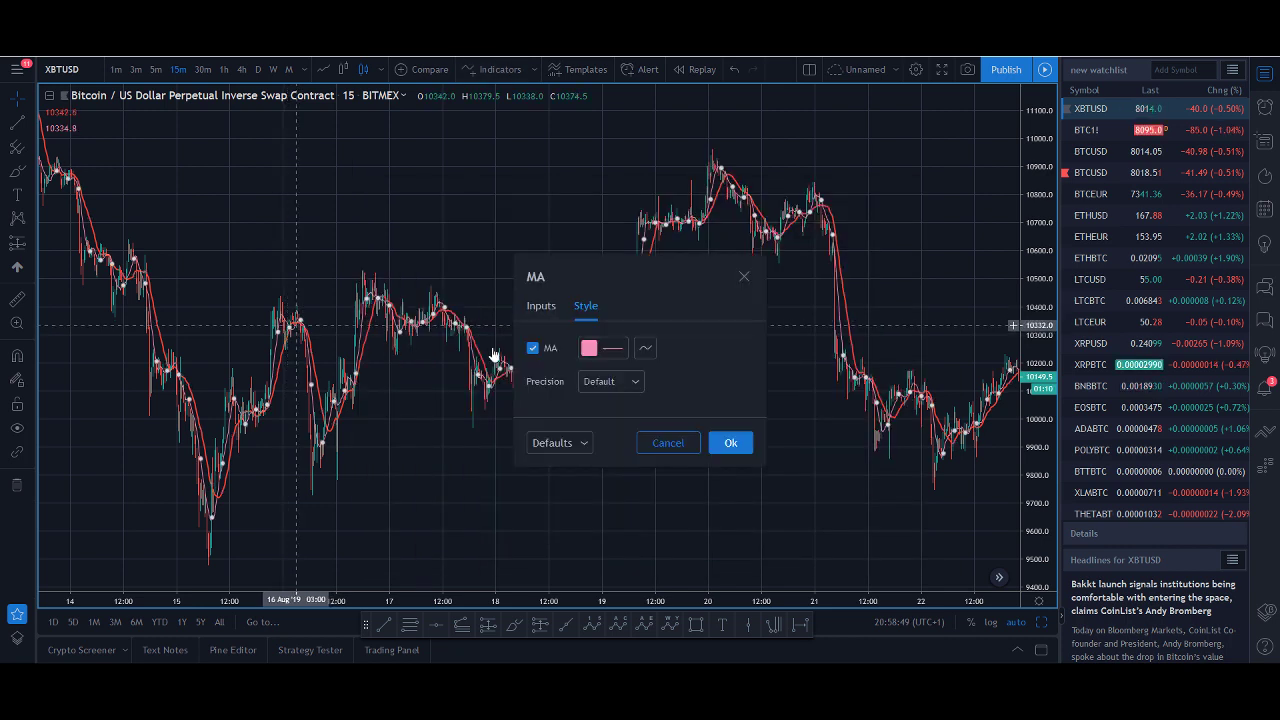
click(603, 348)
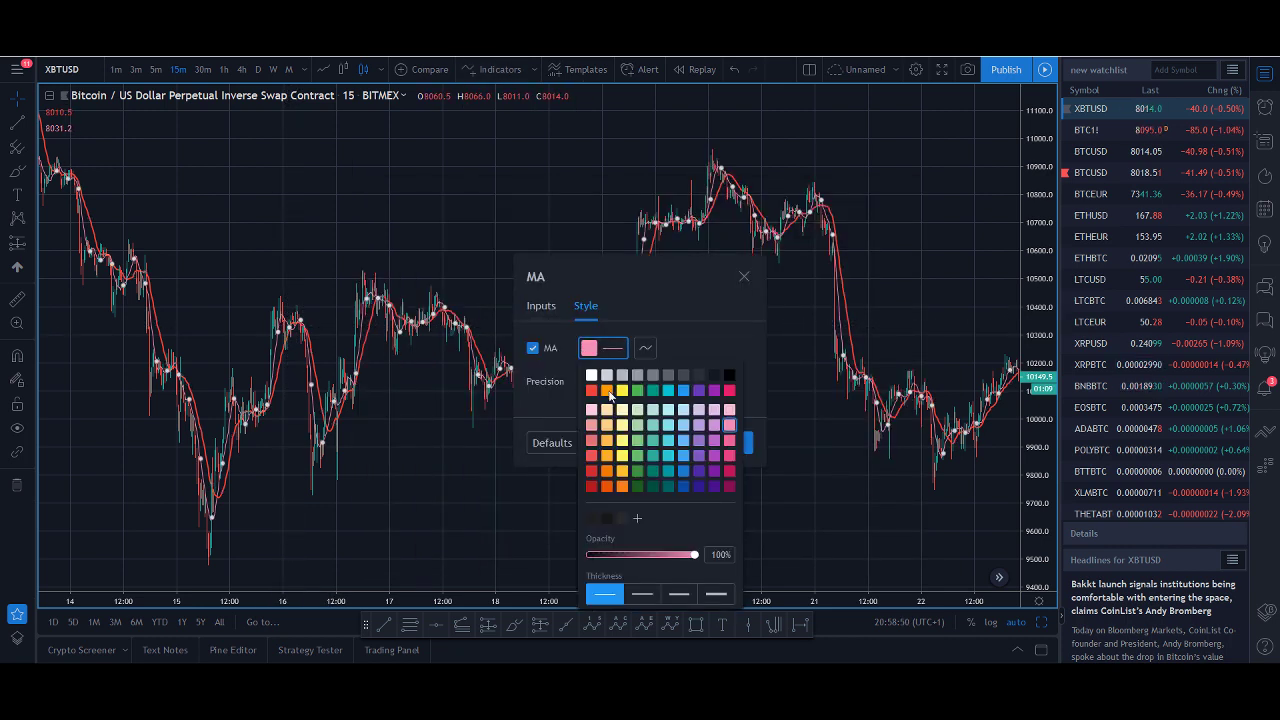
click(686, 392)
click(529, 391)
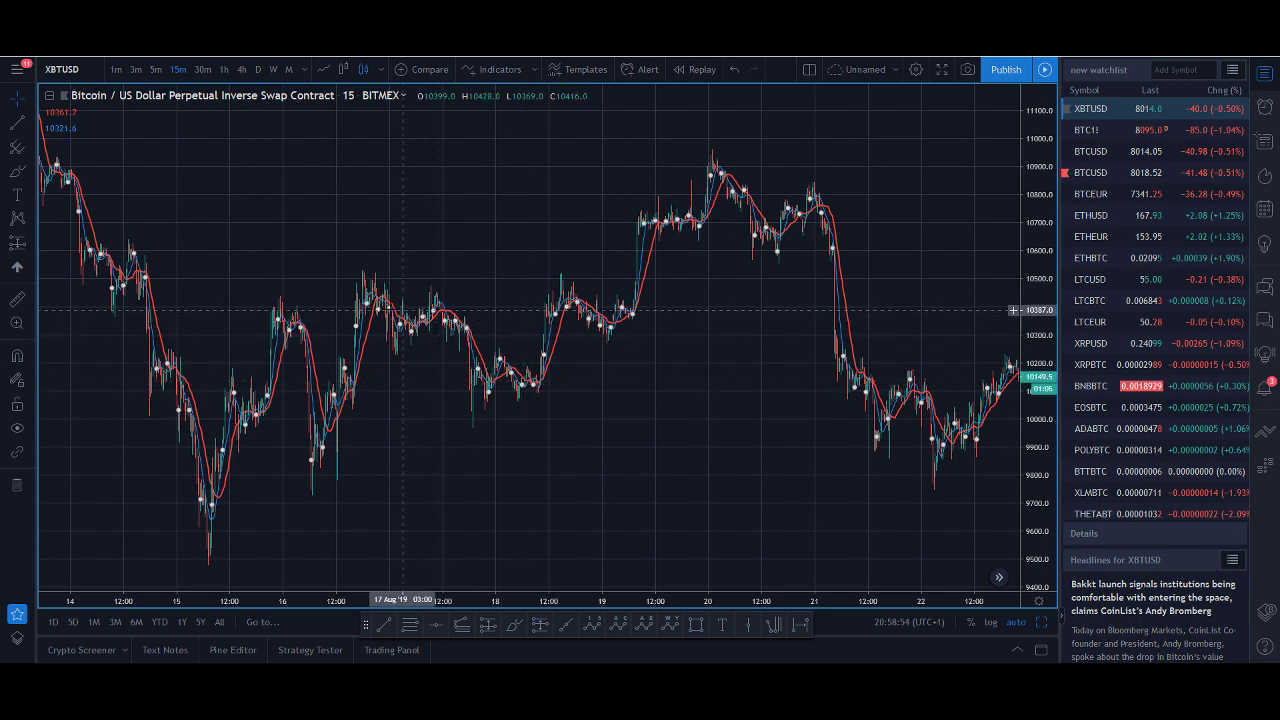
Set the blue moving average's length to 50.
double_click(366, 322)
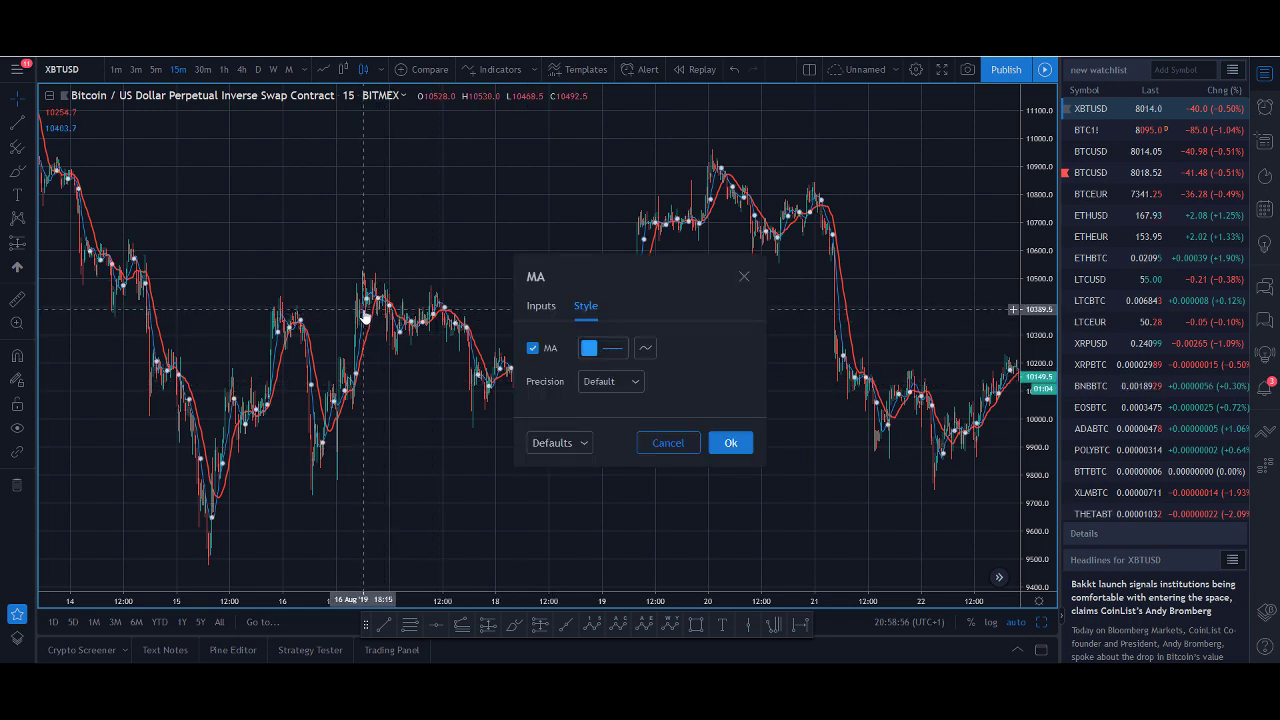
click(541, 306)
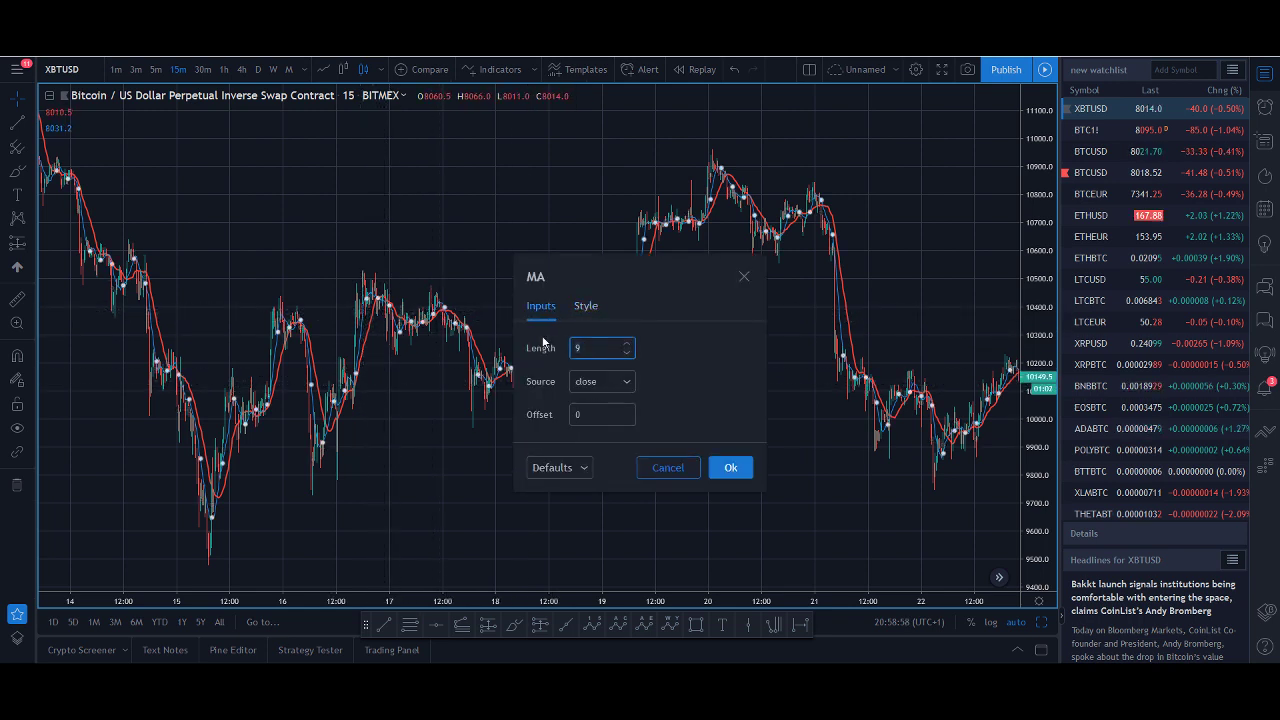
text(50)
click(729, 466)
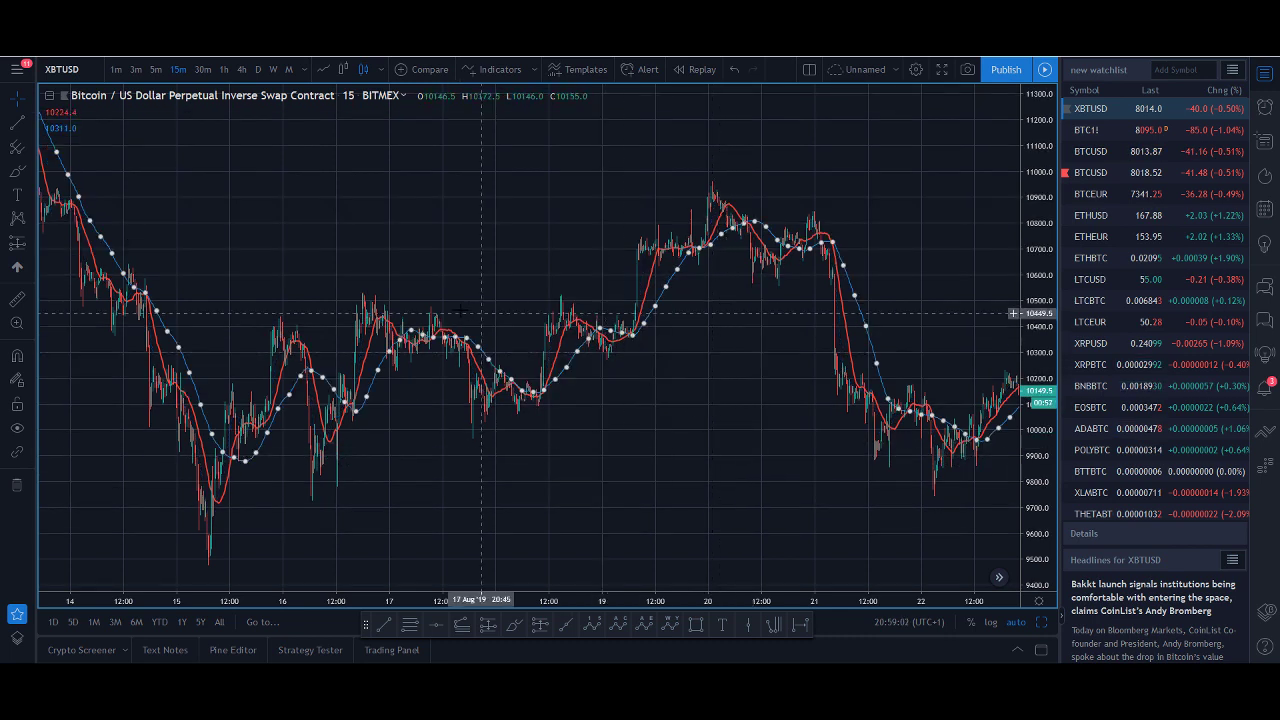
Thicken the blue moving average line and recheck the red line's style settings.
double_click(188, 371)
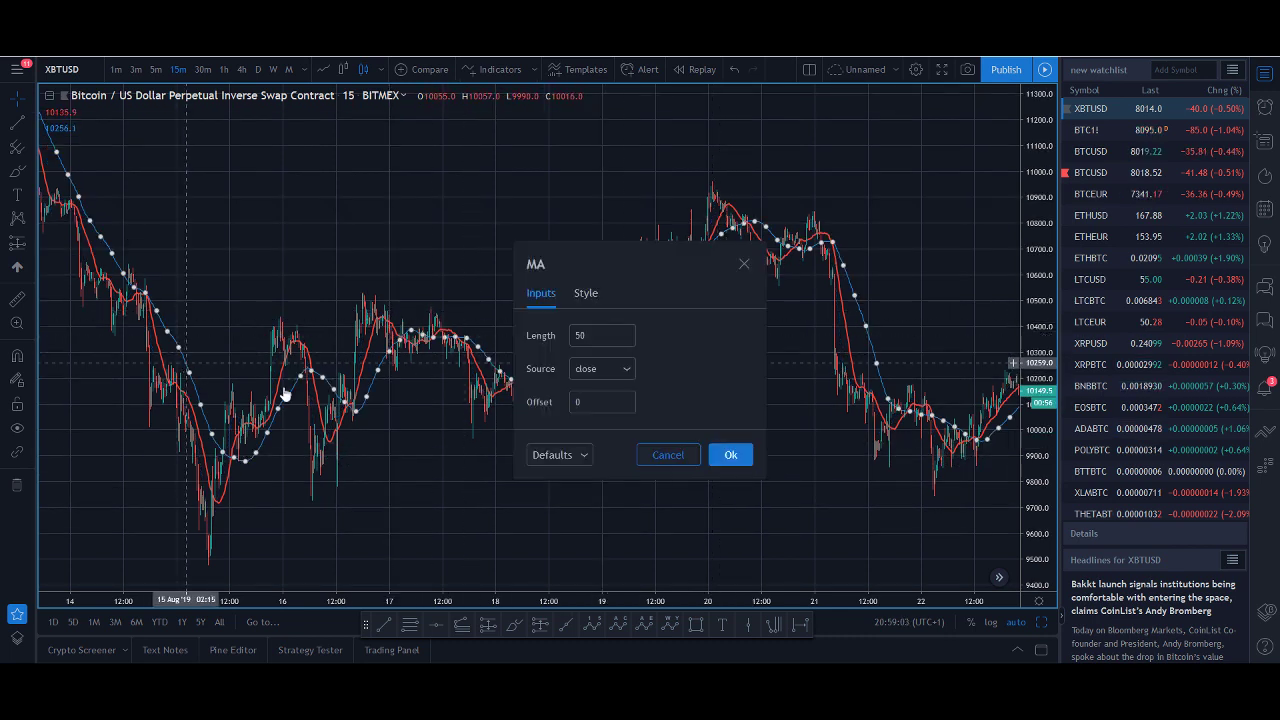
click(586, 293)
click(600, 336)
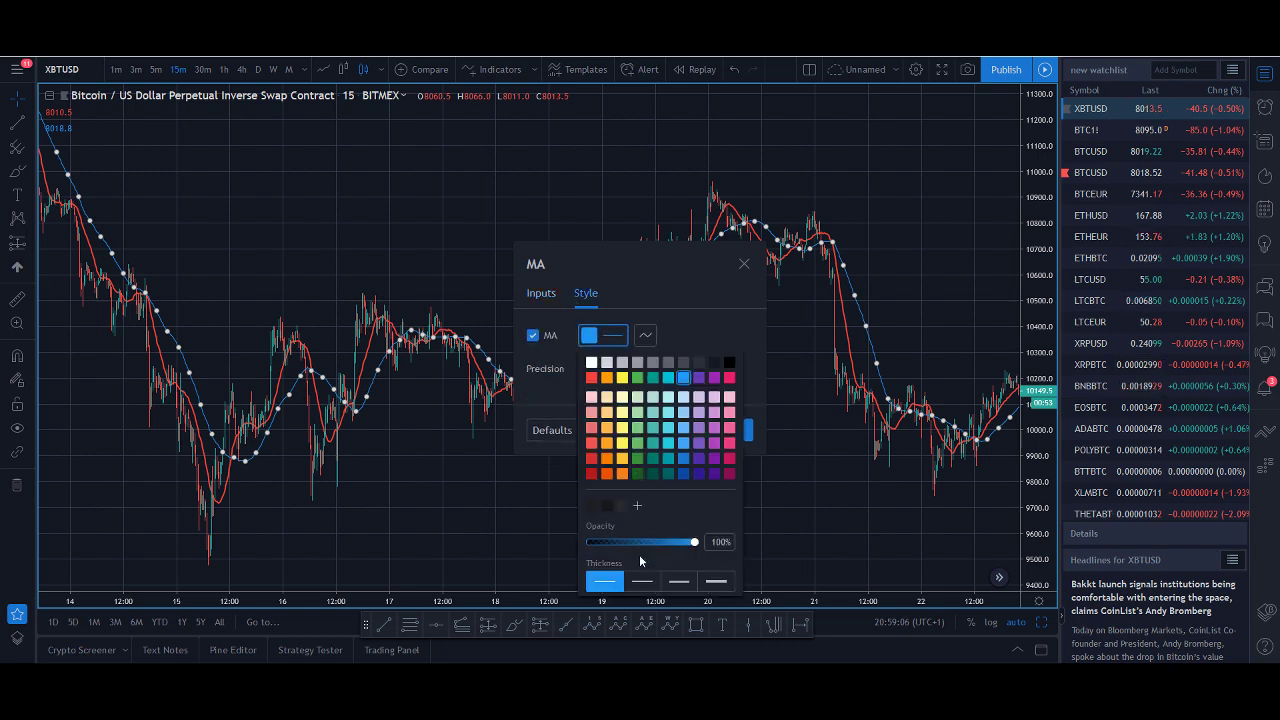
click(367, 346)
double_click(367, 346)
click(600, 347)
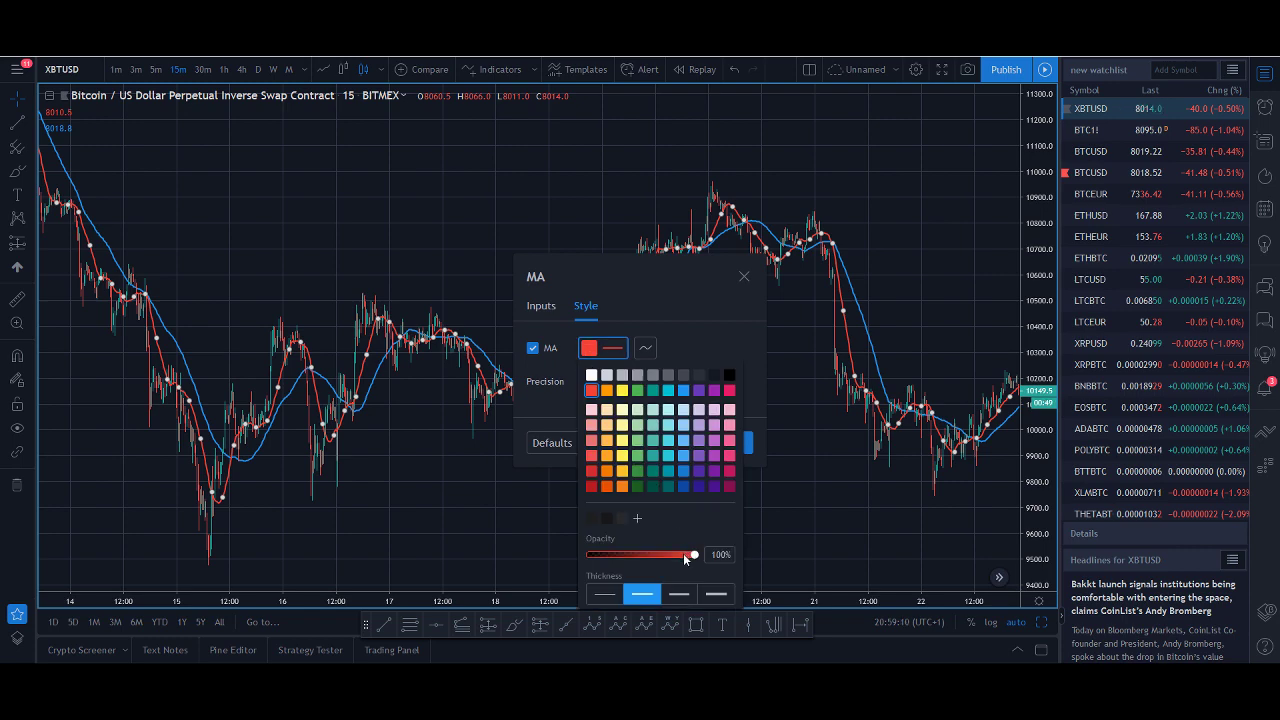
click(406, 280)
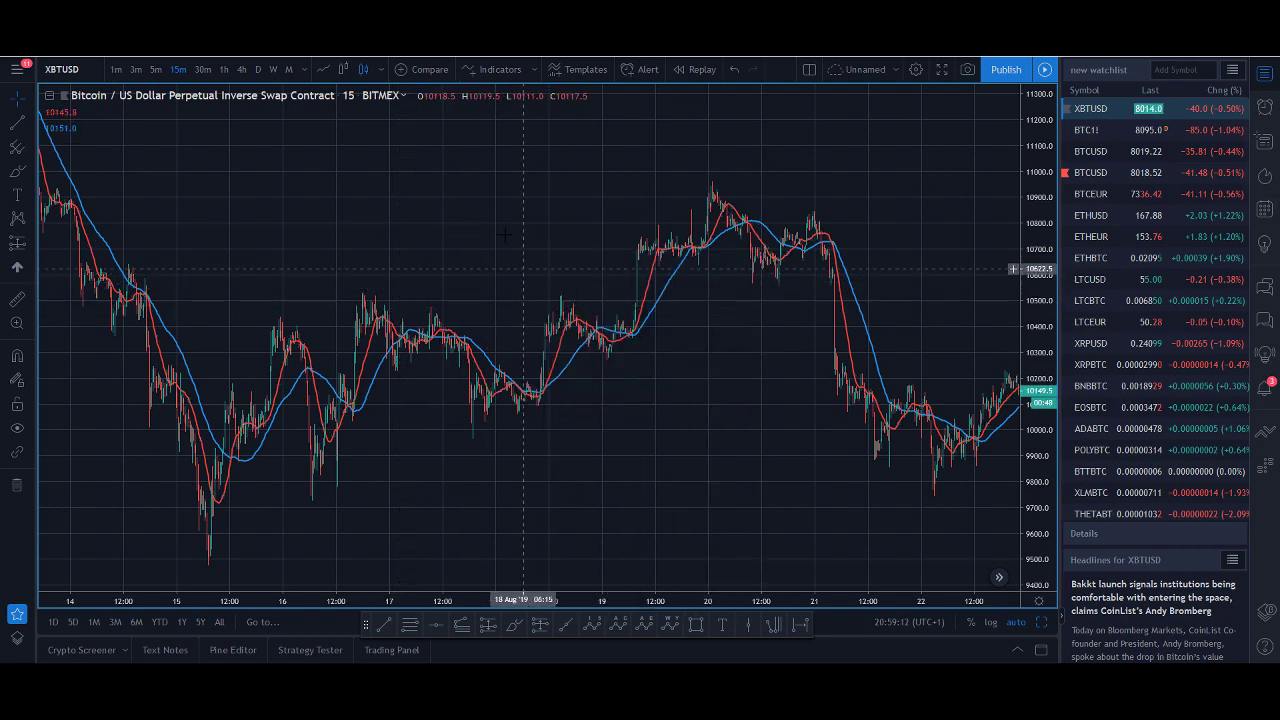
click(497, 70)
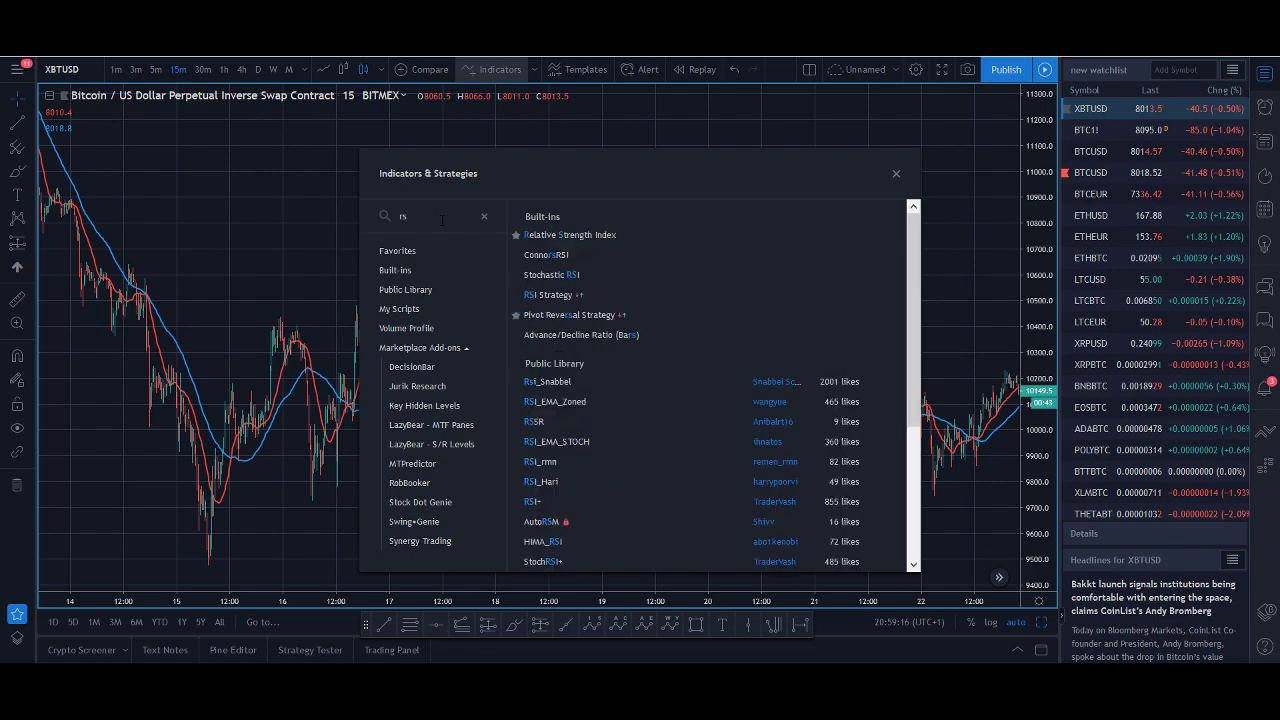
Add a Relative Strength Index pane below the chart and change its Length from 14 to 5.
click(608, 234)
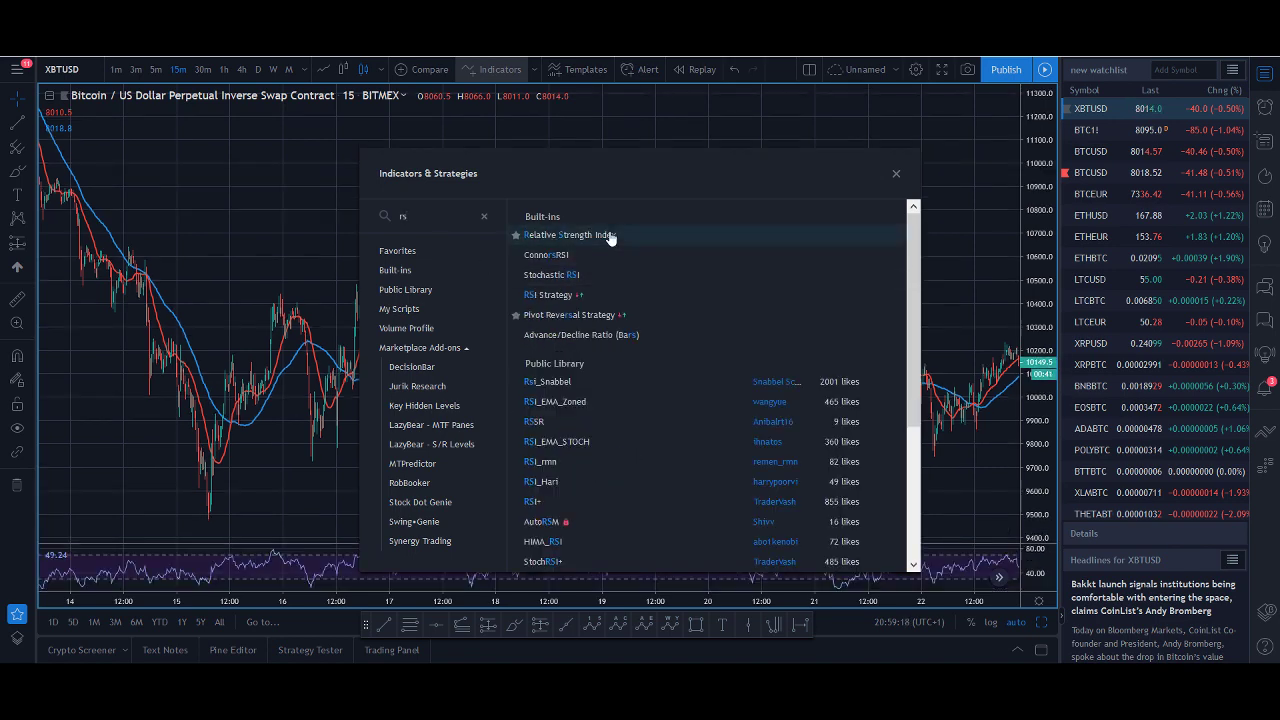
click(140, 580)
double_click(145, 577)
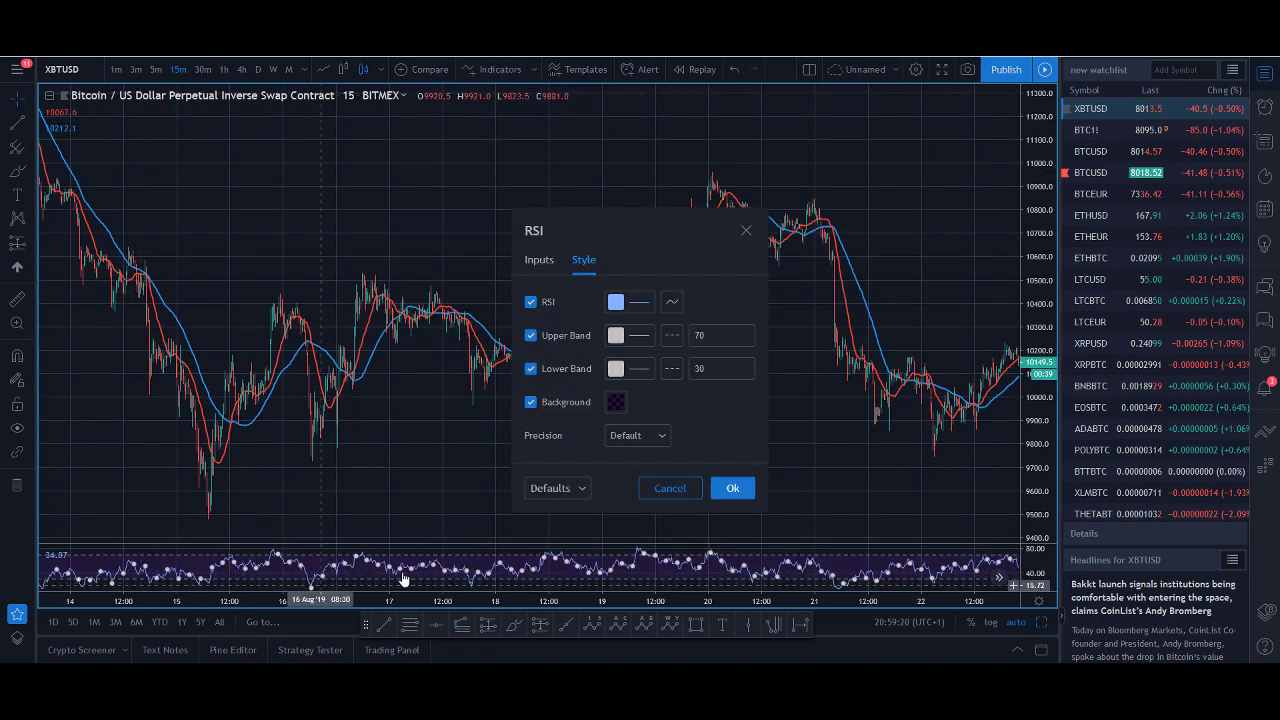
click(539, 262)
click(598, 301)
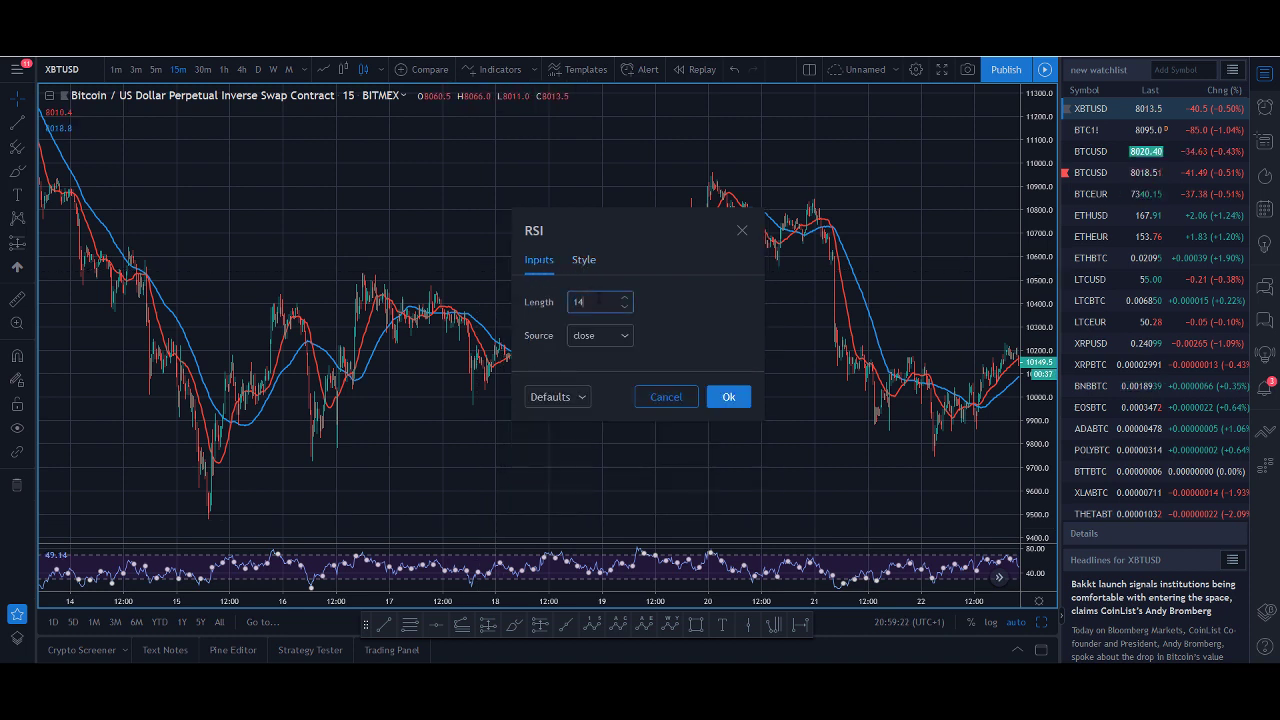
key(BackSpace)
key(BackSpace)
text(5)
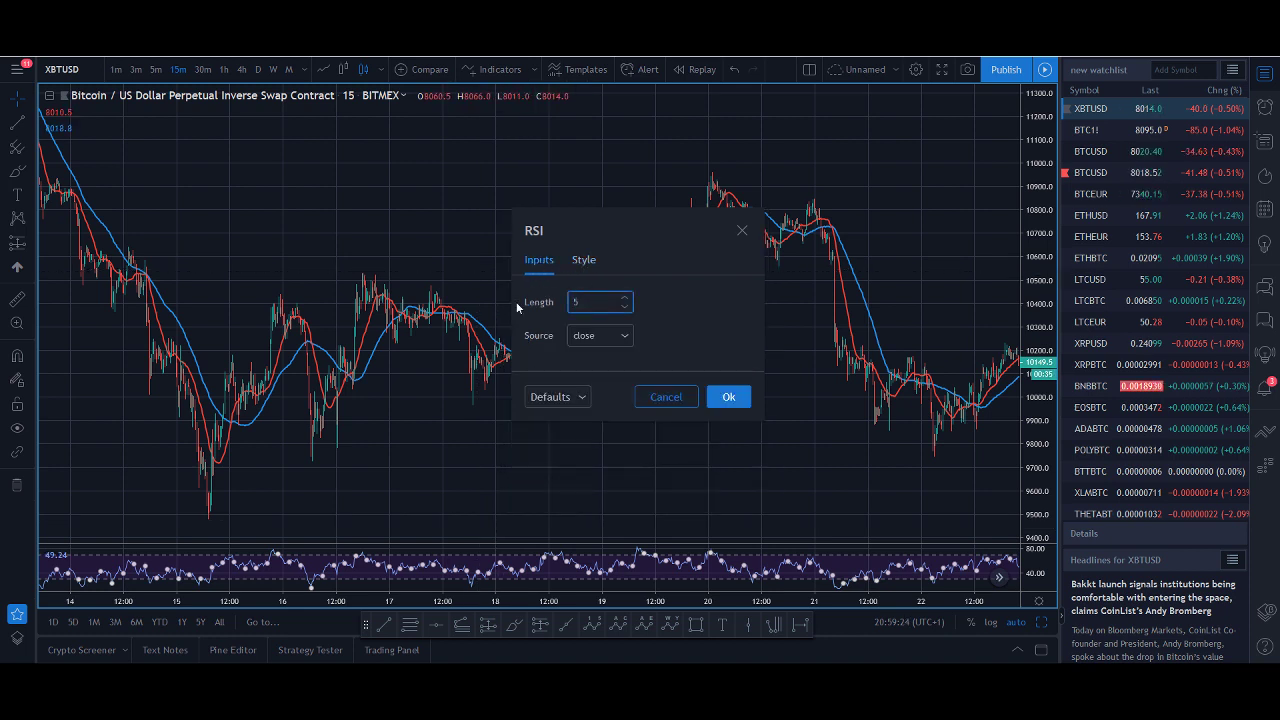
click(728, 397)
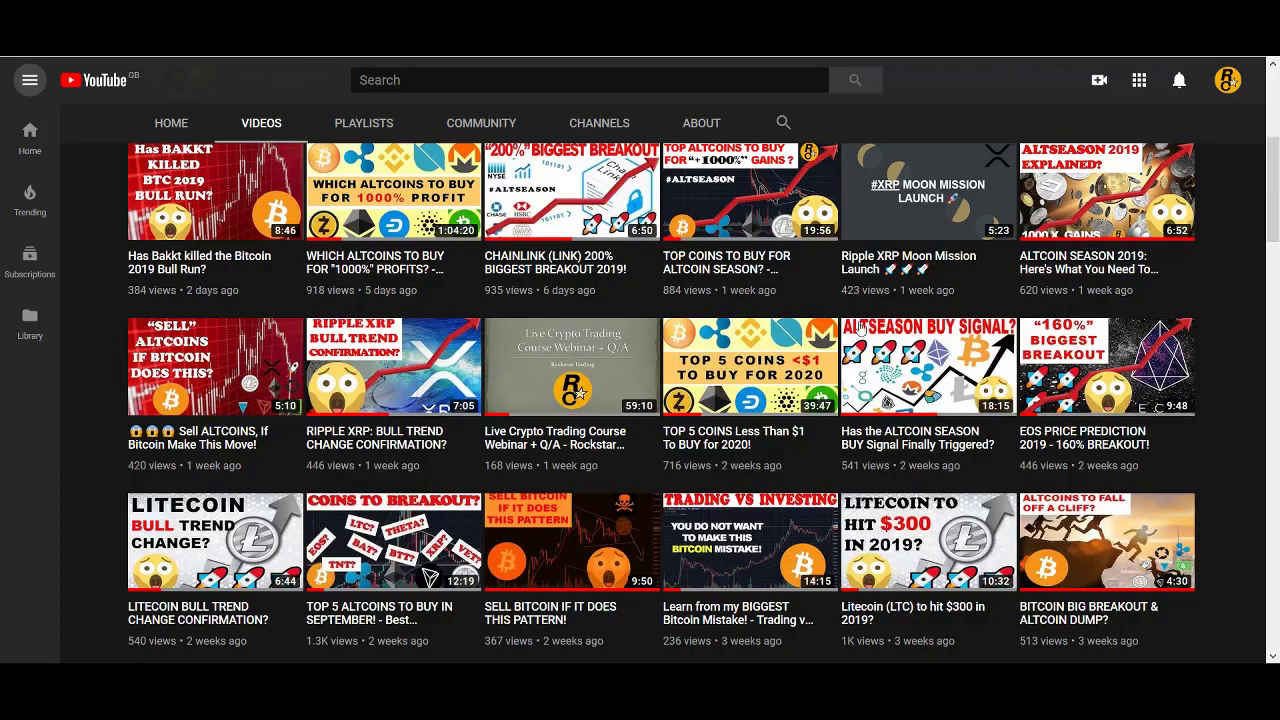
scroll(858, 327, up, 4)
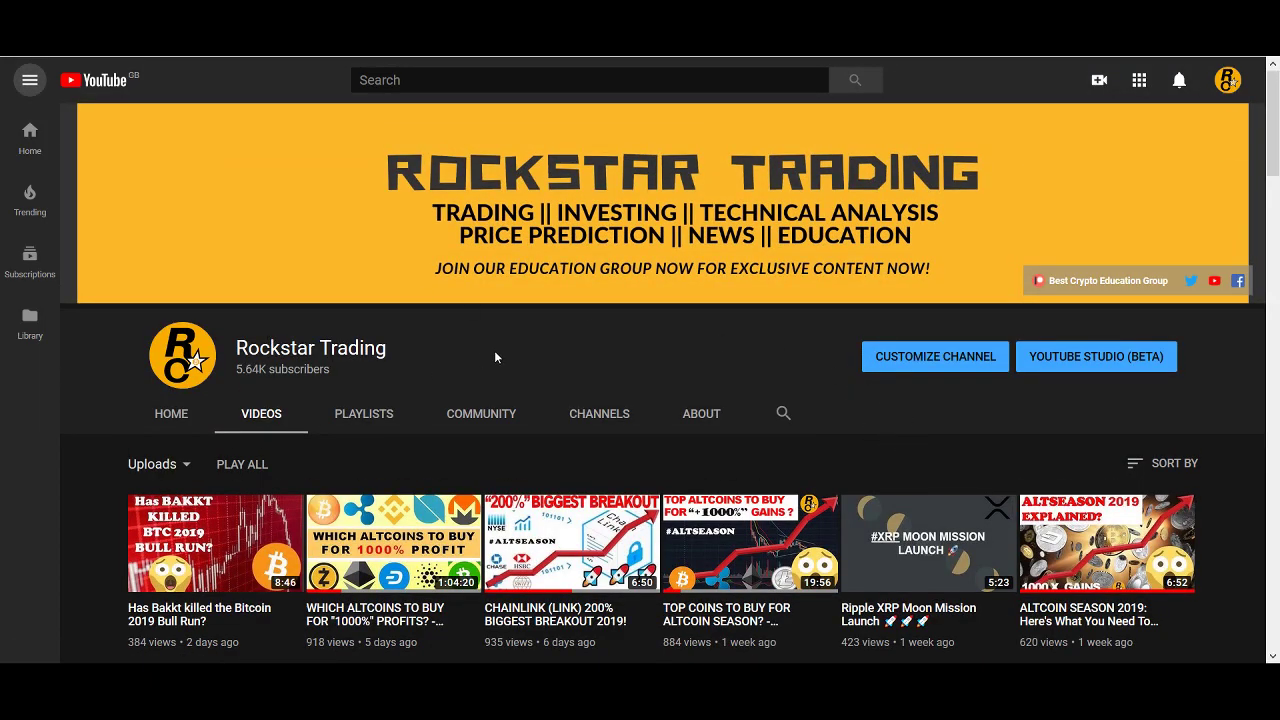
scroll(529, 410, down, 10)
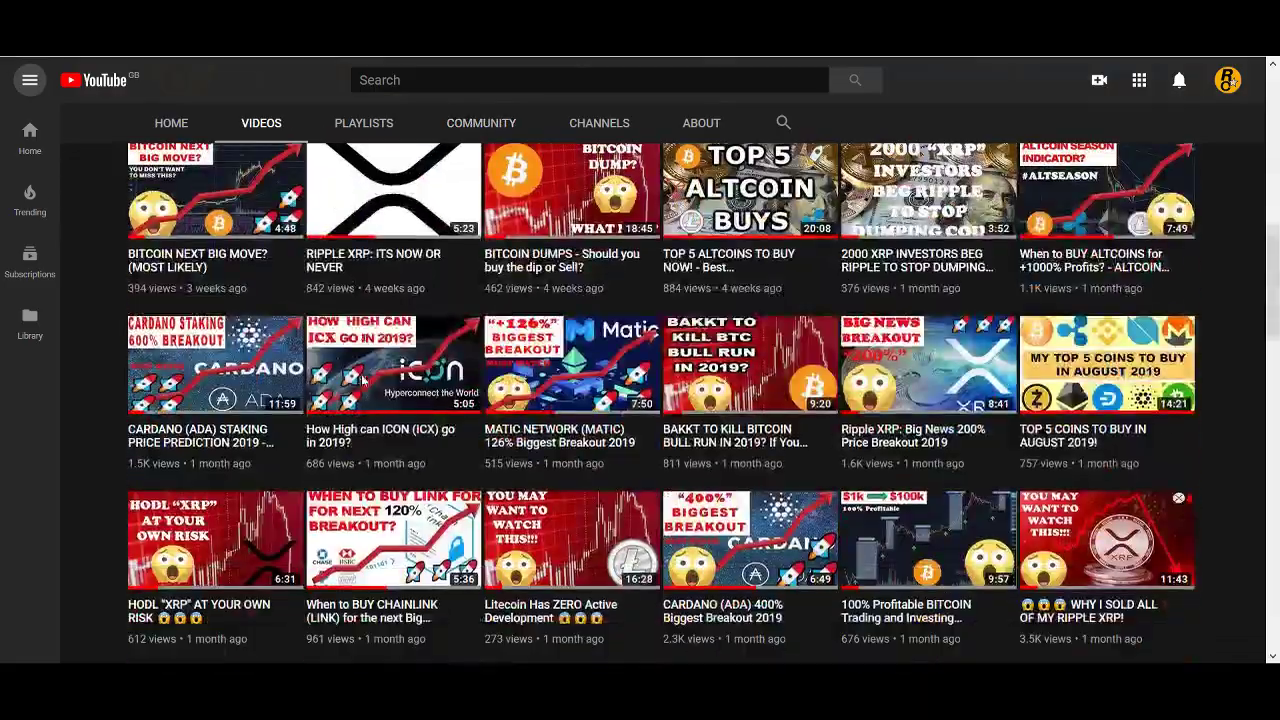
scroll(377, 386, down, 10)
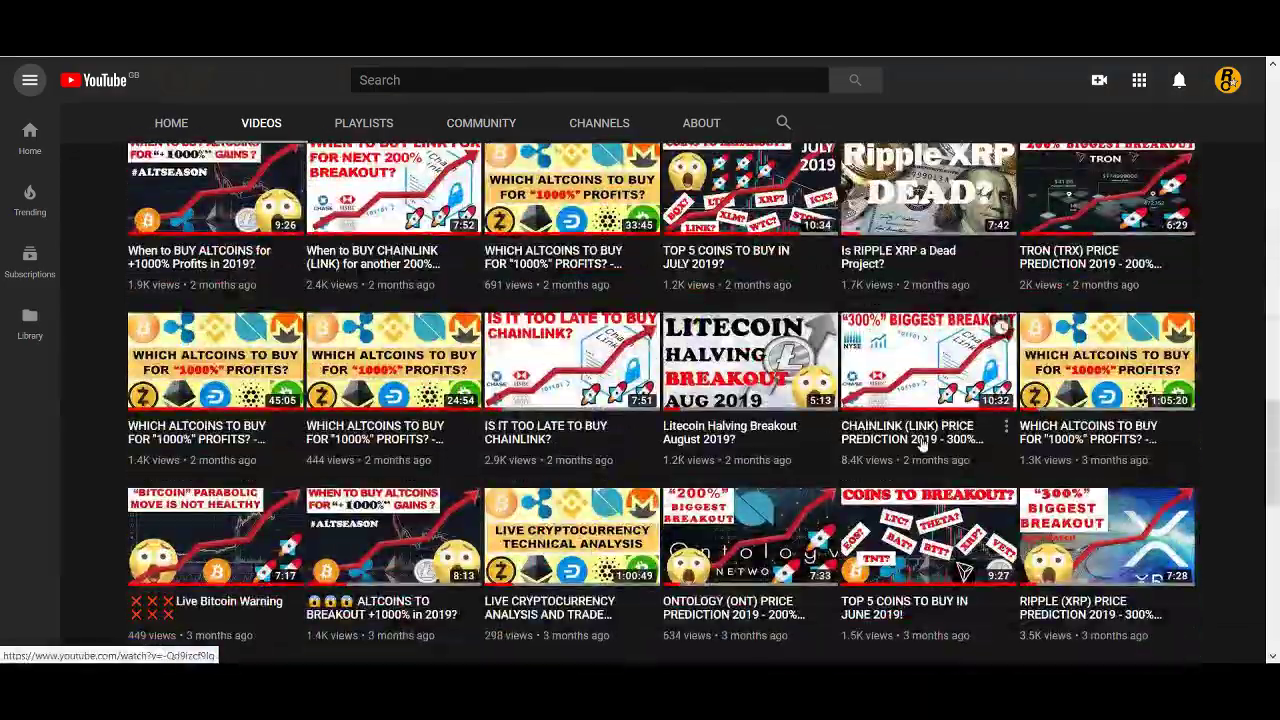
scroll(921, 444, down, 10)
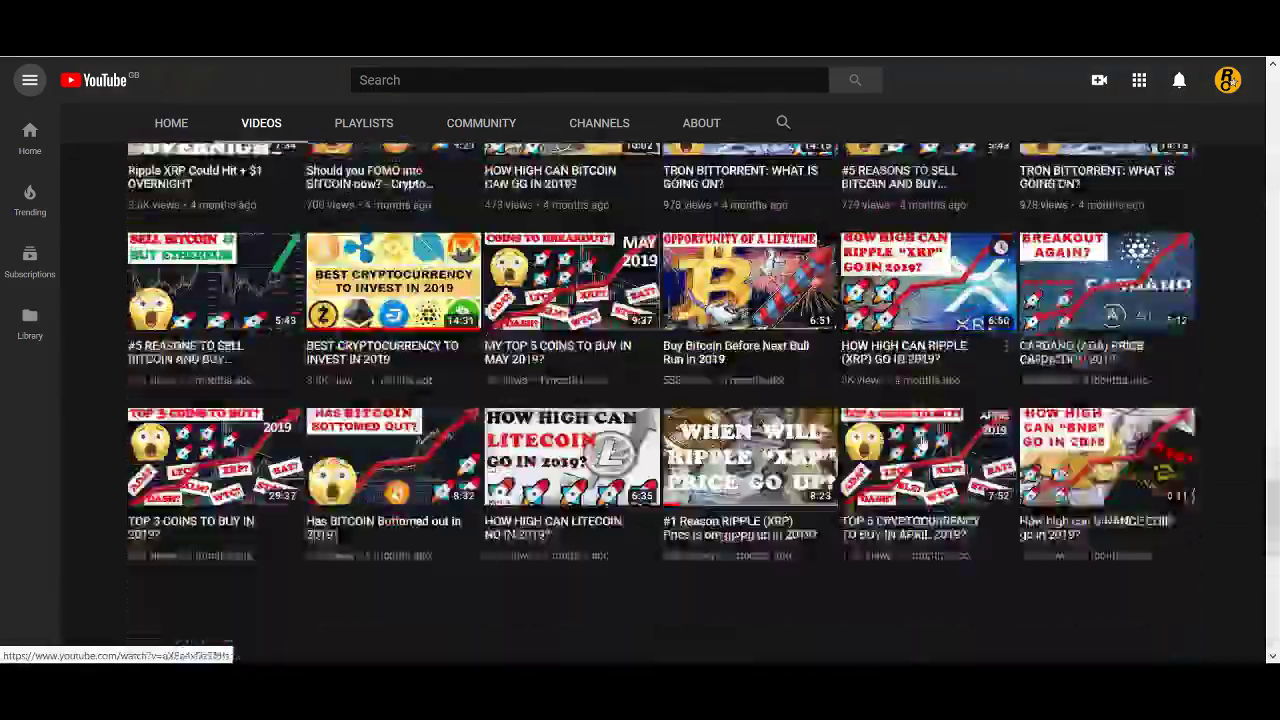
scroll(921, 444, down, 5)
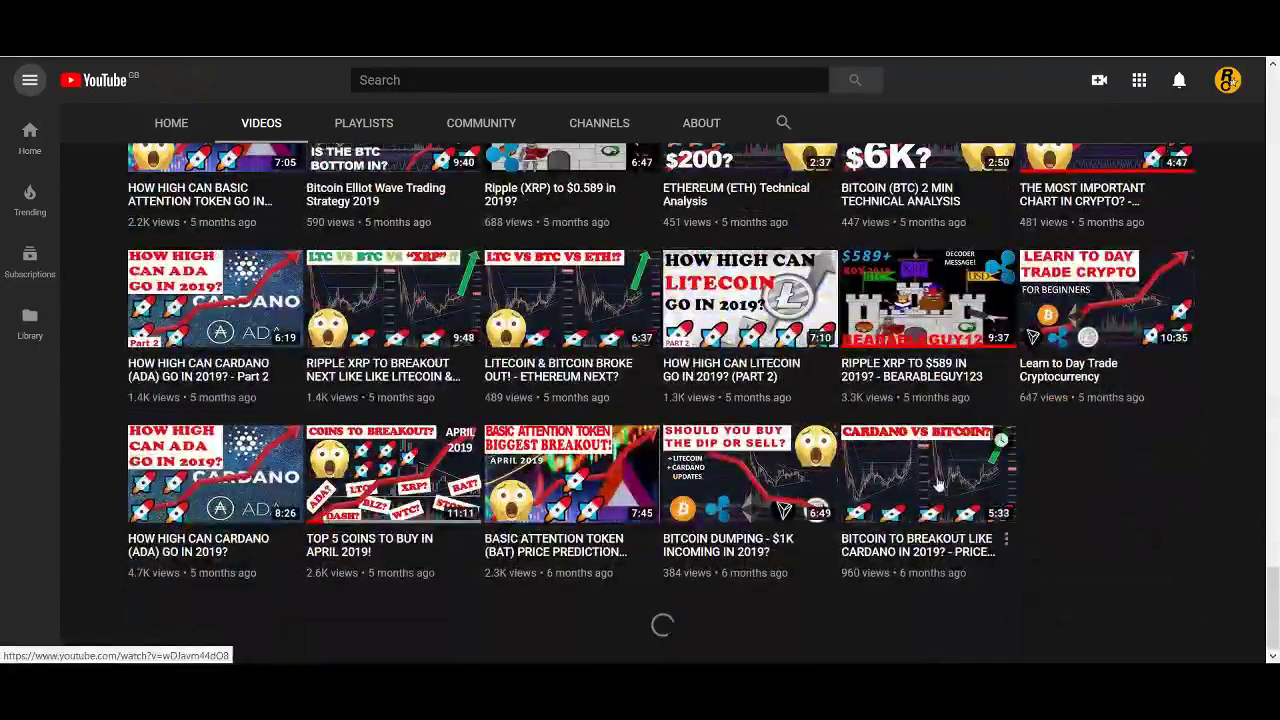
scroll(1092, 405, up, 15)
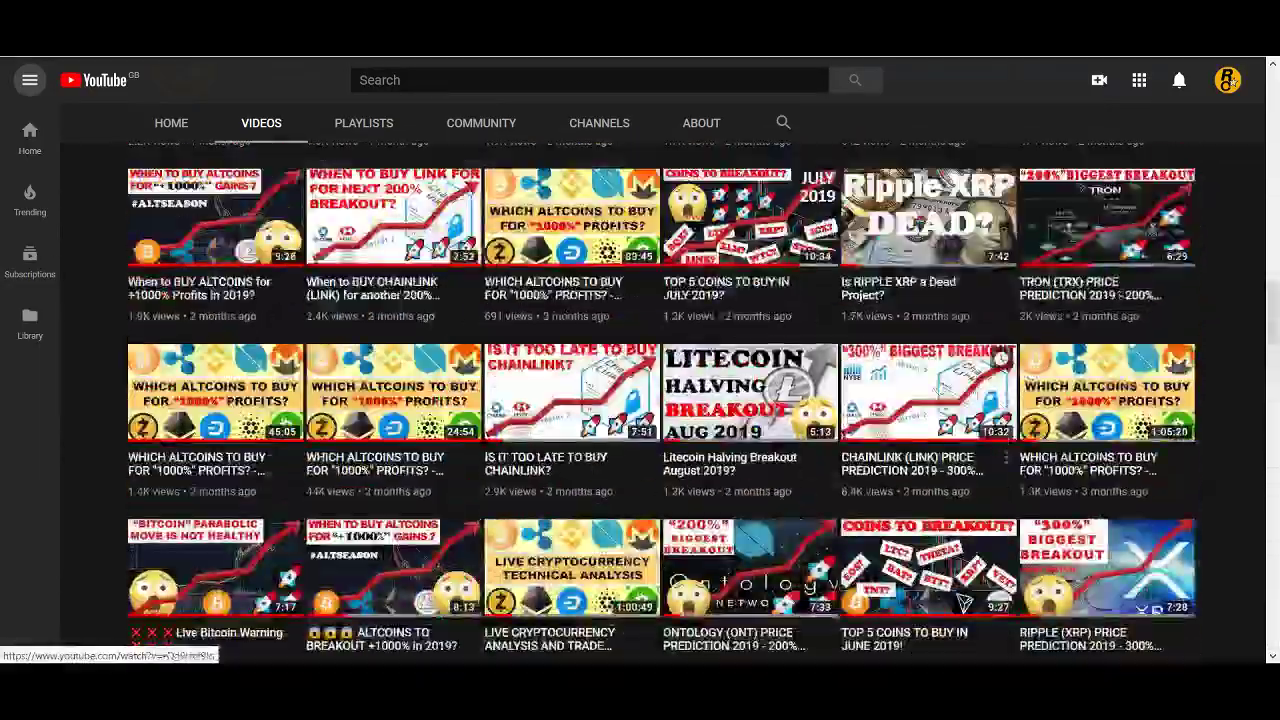
scroll(428, 402, up, 2)
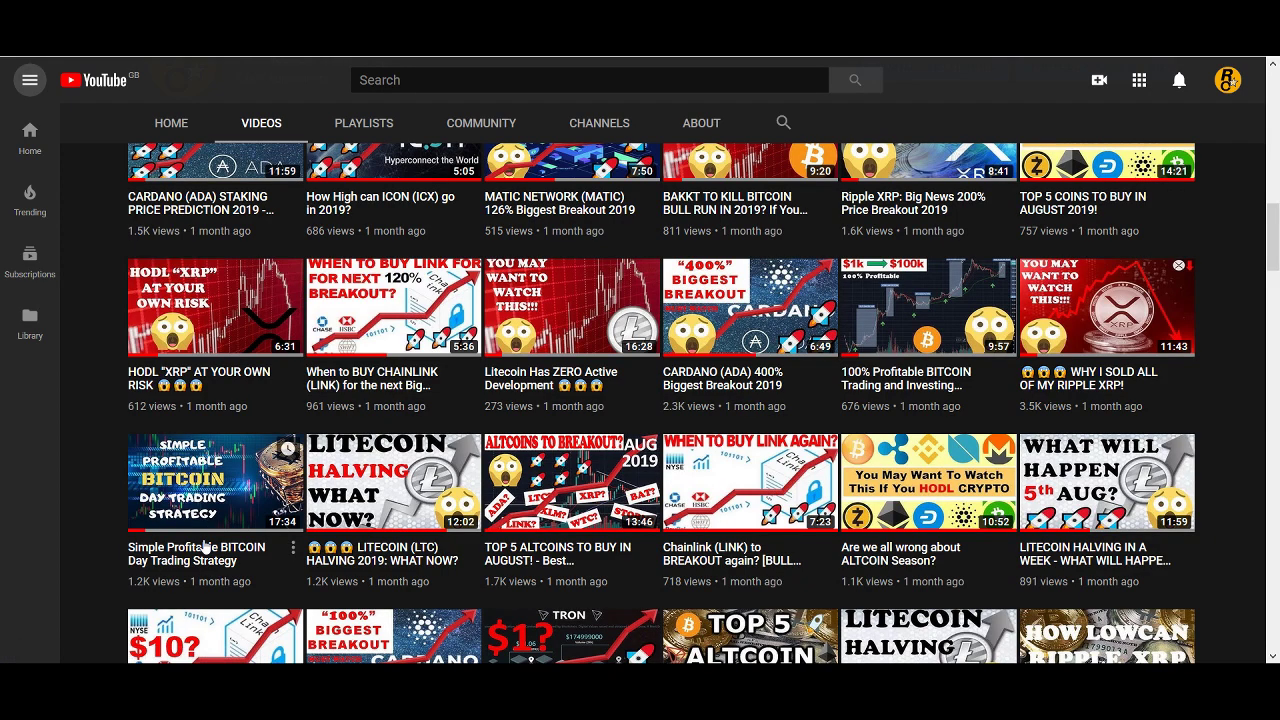
scroll(156, 540, up, 10)
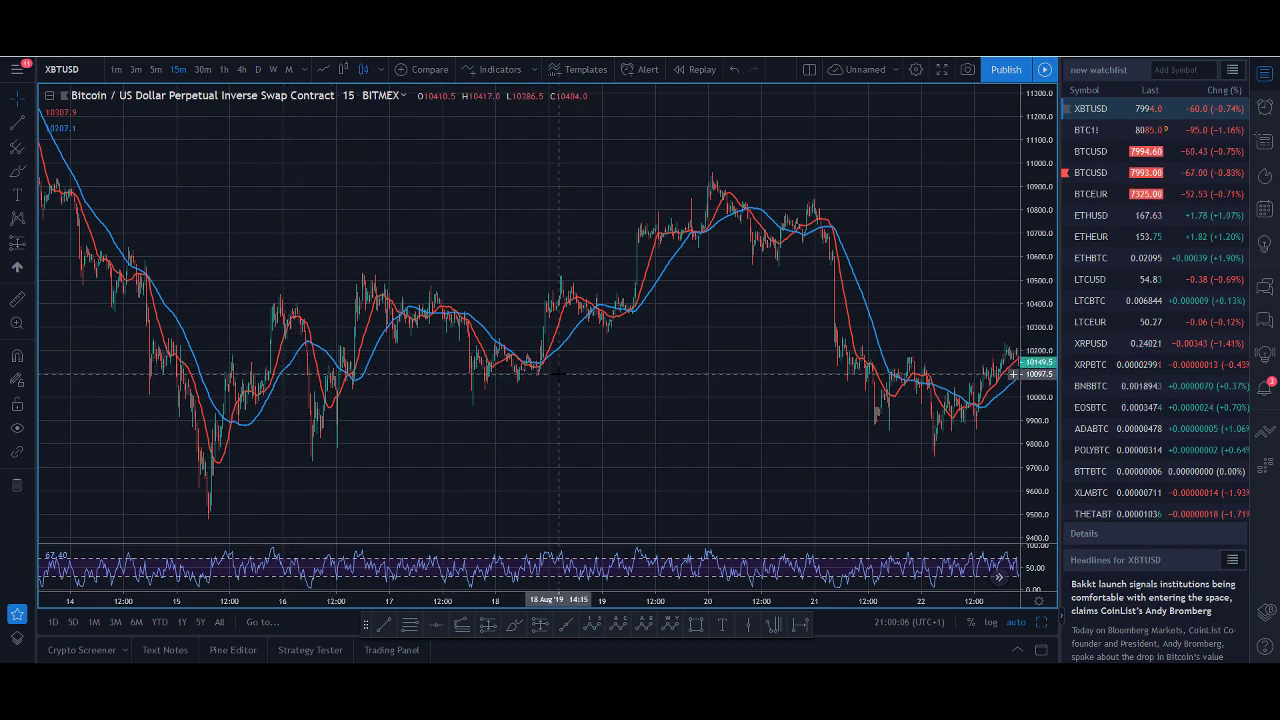
Zoom in and pan the XBTUSD chart to recent candles against the red and blue averages.
scroll(558, 374, up, 3)
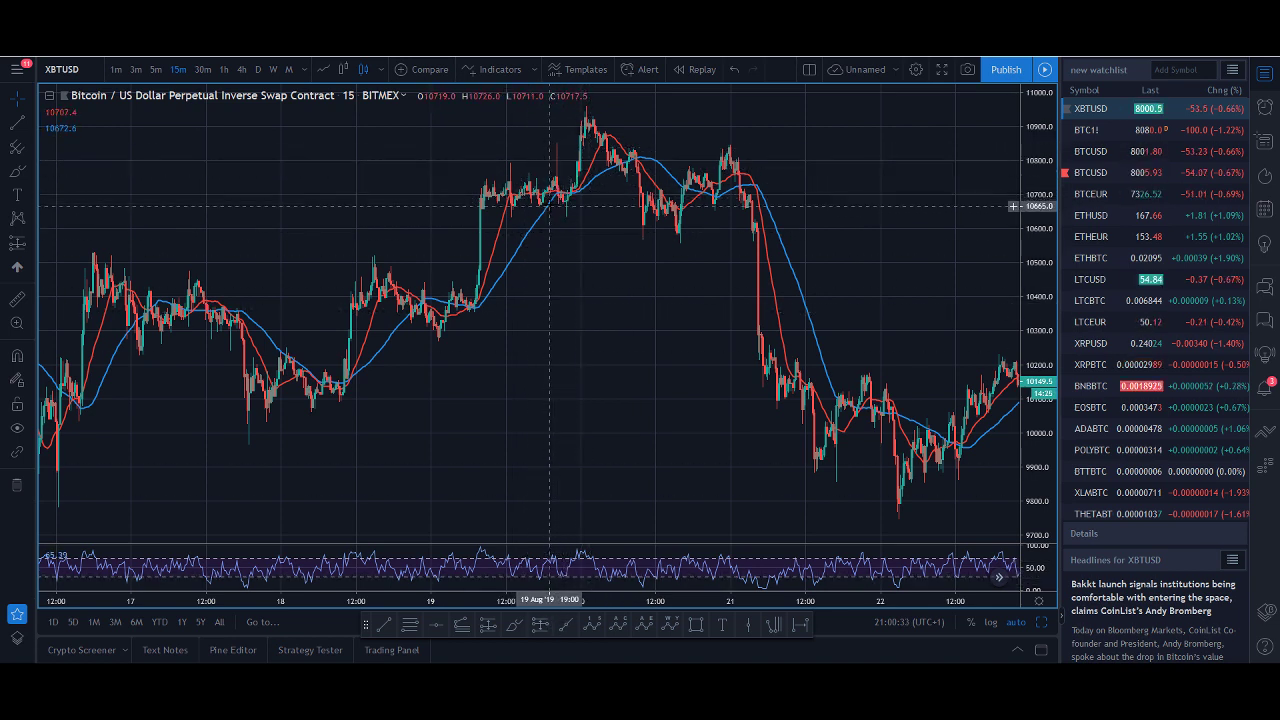
drag(655, 316, 594, 303)
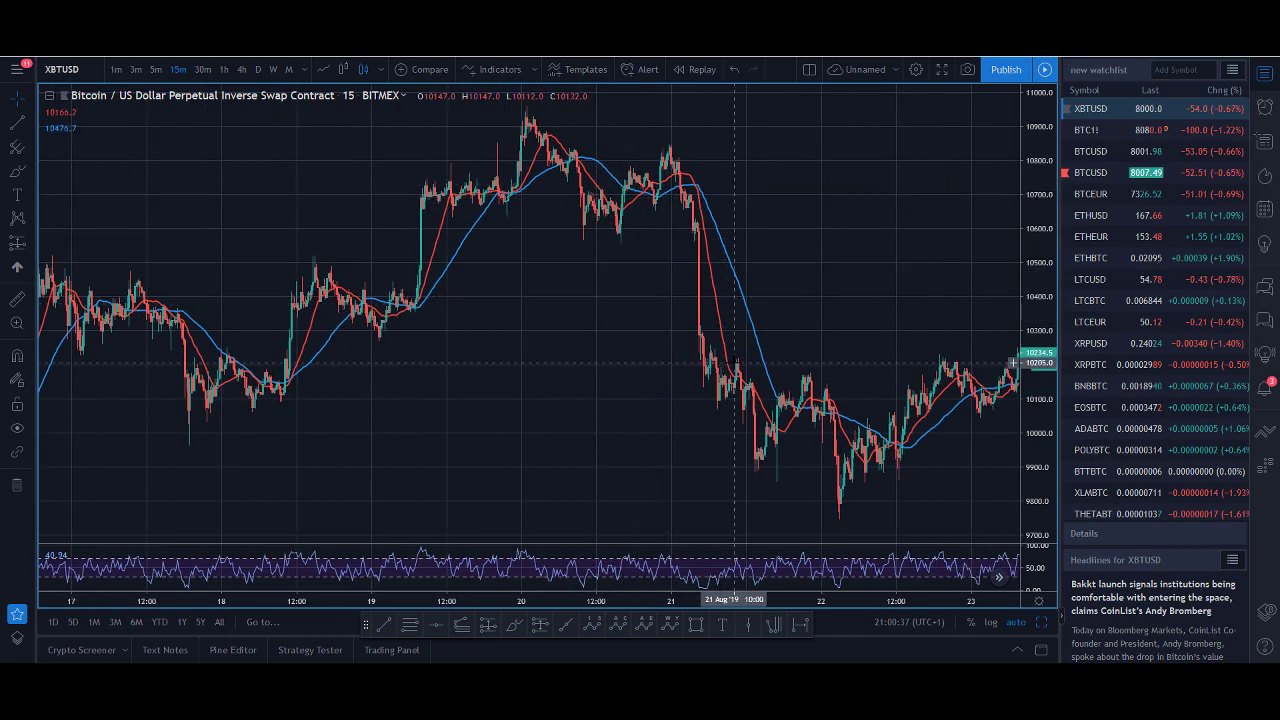
scroll(701, 425, up, 2)
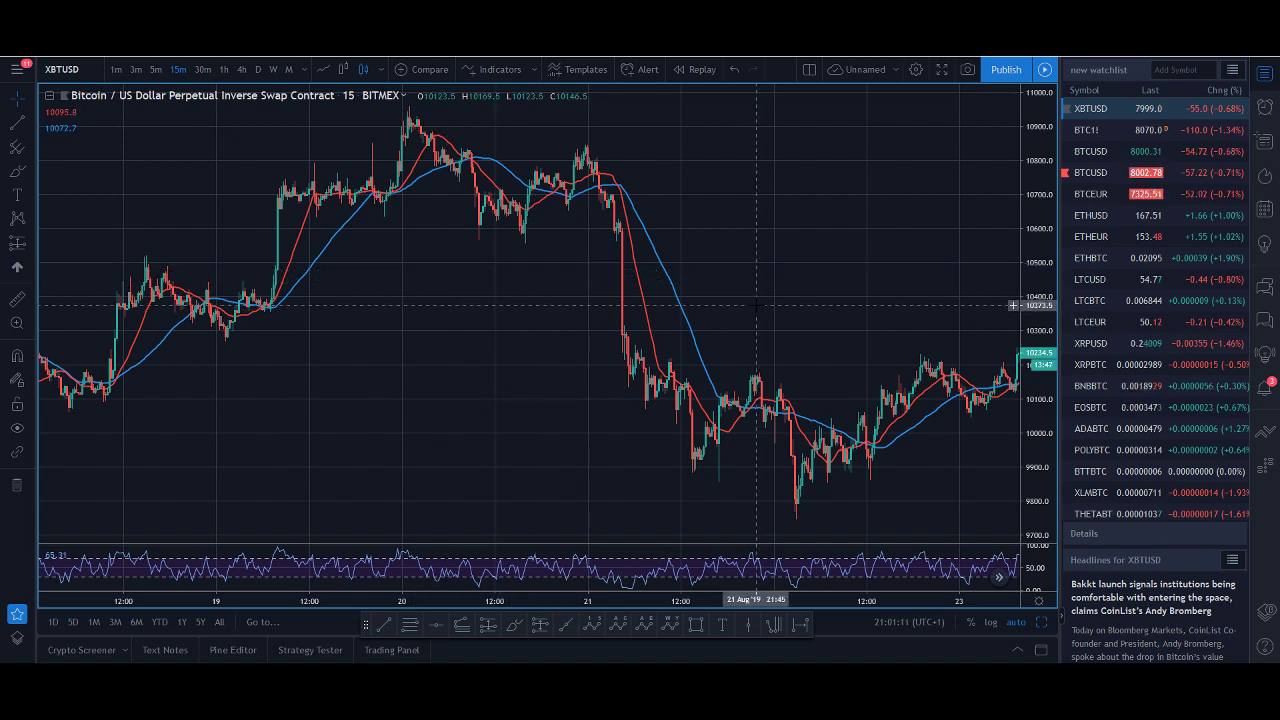
Pan the XBTUSD chart forward through late-August candles to past 27 Aug.
drag(780, 300, 630, 296)
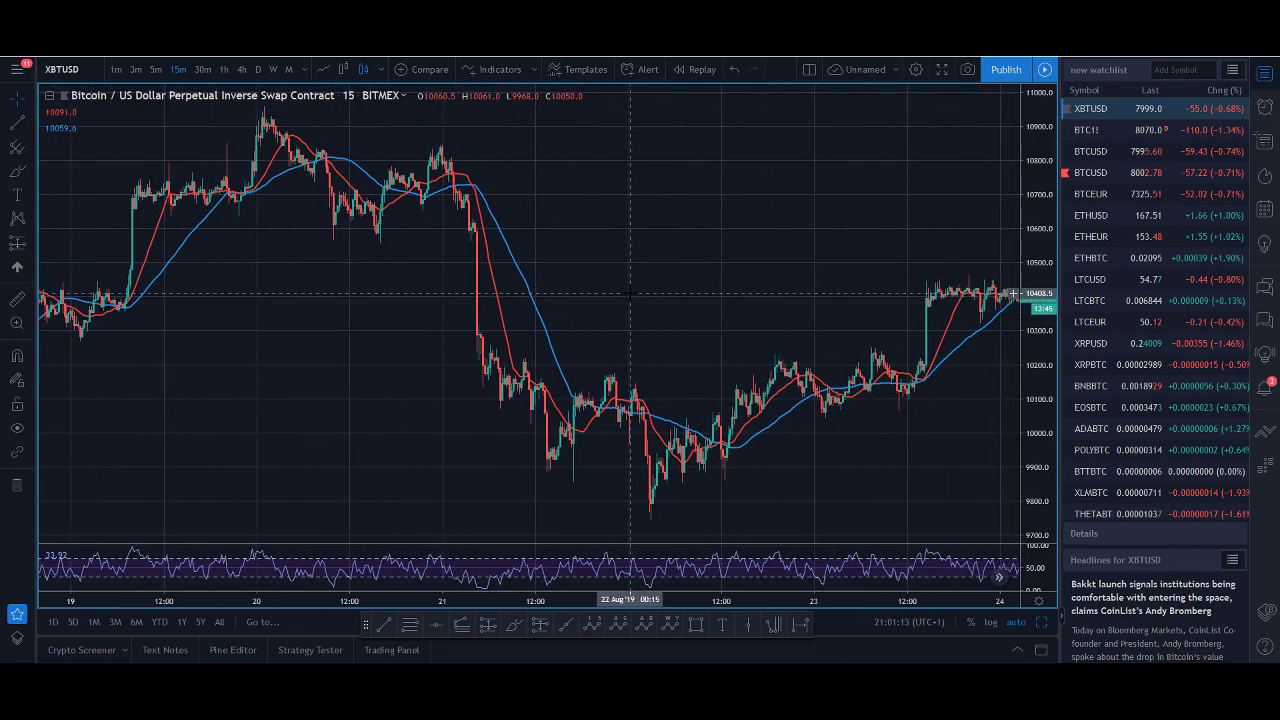
drag(778, 343, 578, 330)
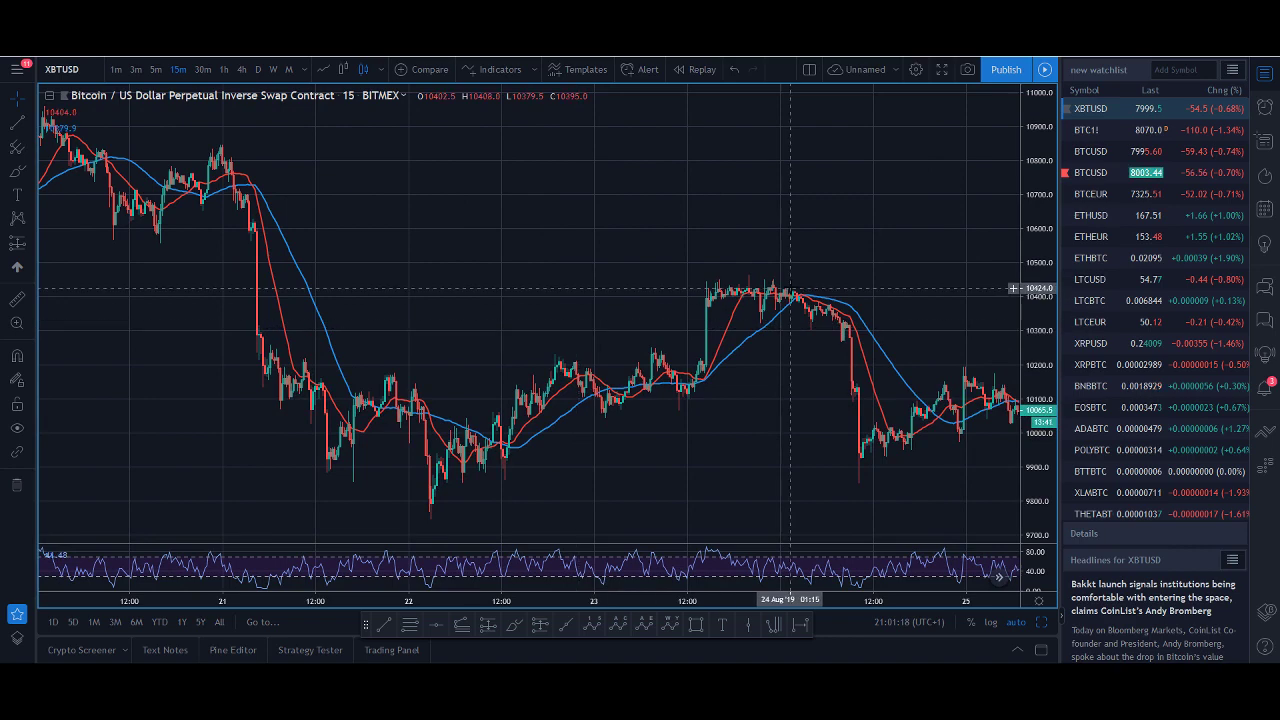
drag(790, 290, 742, 300)
mouse_move(886, 380)
mouse_down()
mouse_move(830, 385)
mouse_move(870, 388)
mouse_up()
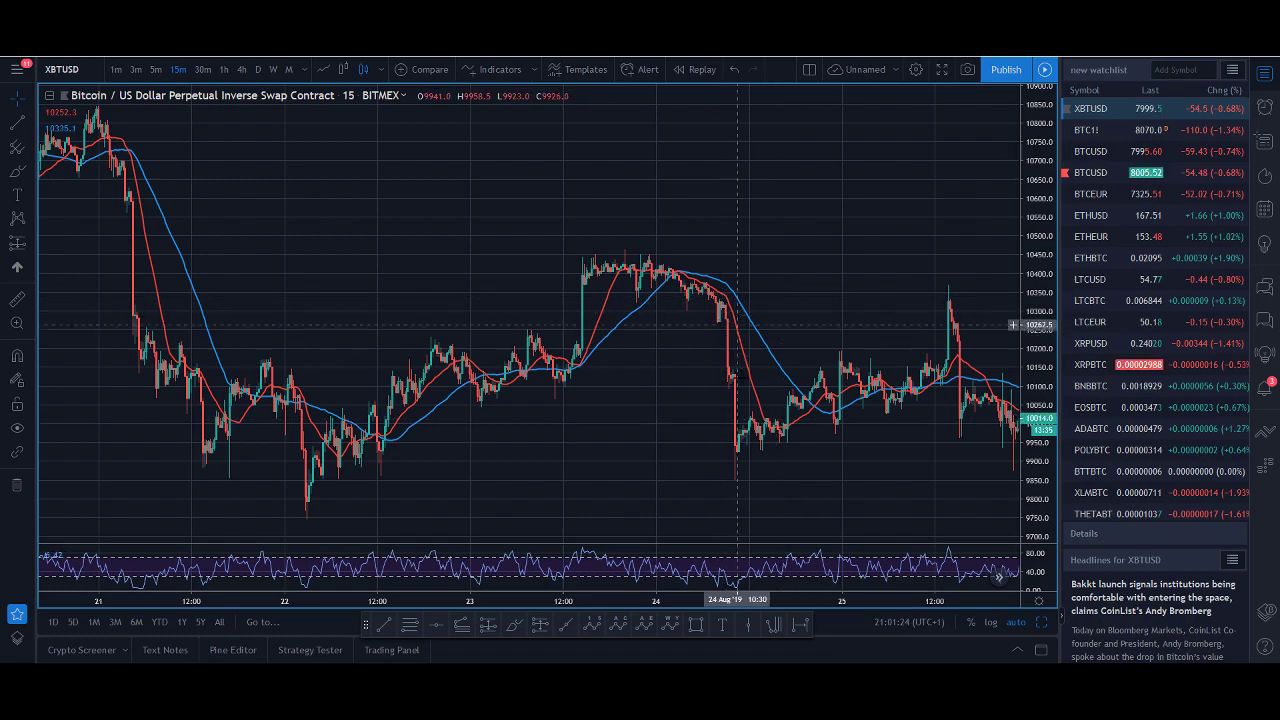
drag(860, 436, 755, 429)
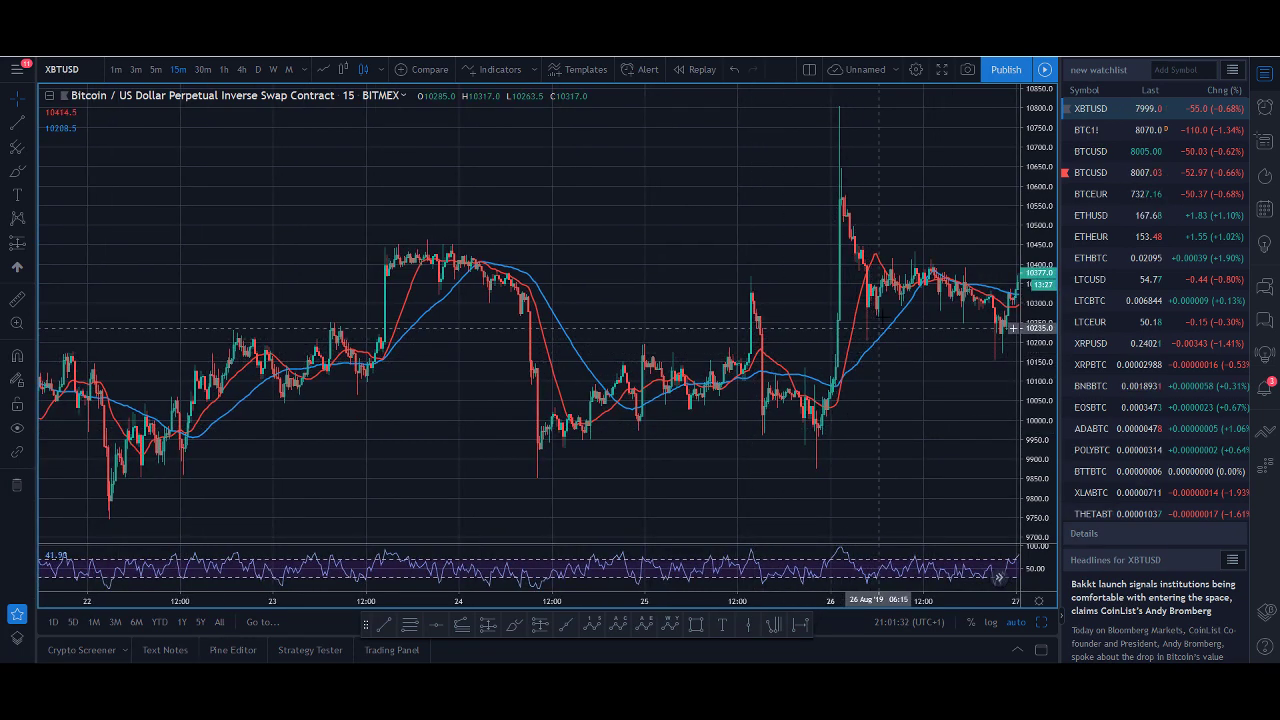
drag(924, 337, 826, 344)
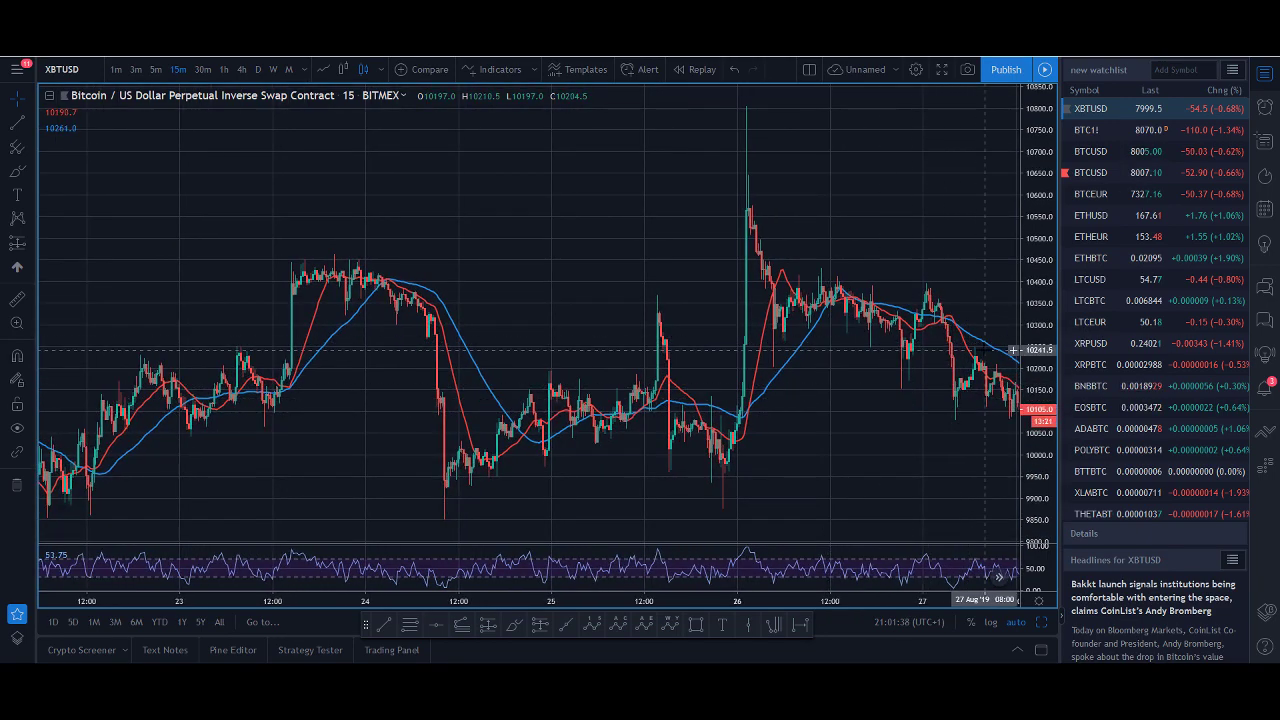
drag(980, 350, 935, 410)
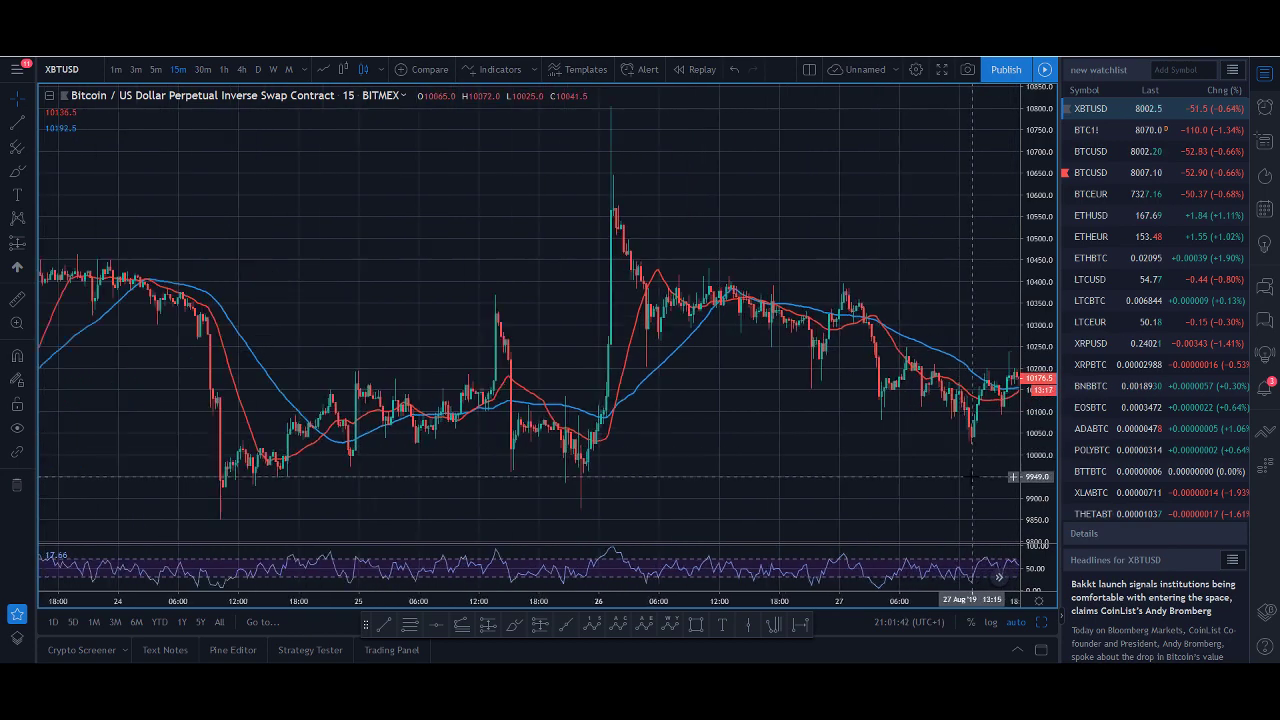
scroll(915, 375, up, 3)
Zoom in and pan past the 28 Aug and 31 Aug drops to early September candles.
drag(895, 340, 748, 276)
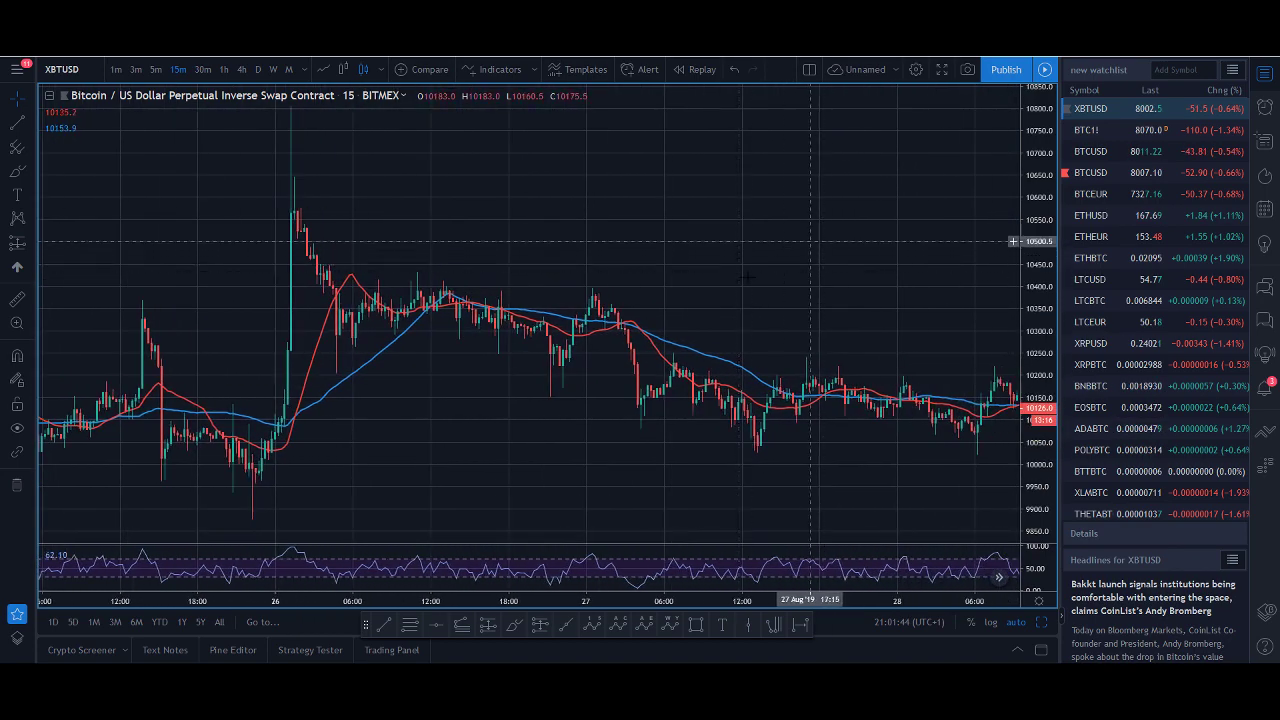
drag(874, 292, 456, 277)
drag(705, 280, 361, 277)
drag(638, 284, 491, 277)
drag(674, 306, 443, 309)
drag(914, 393, 645, 389)
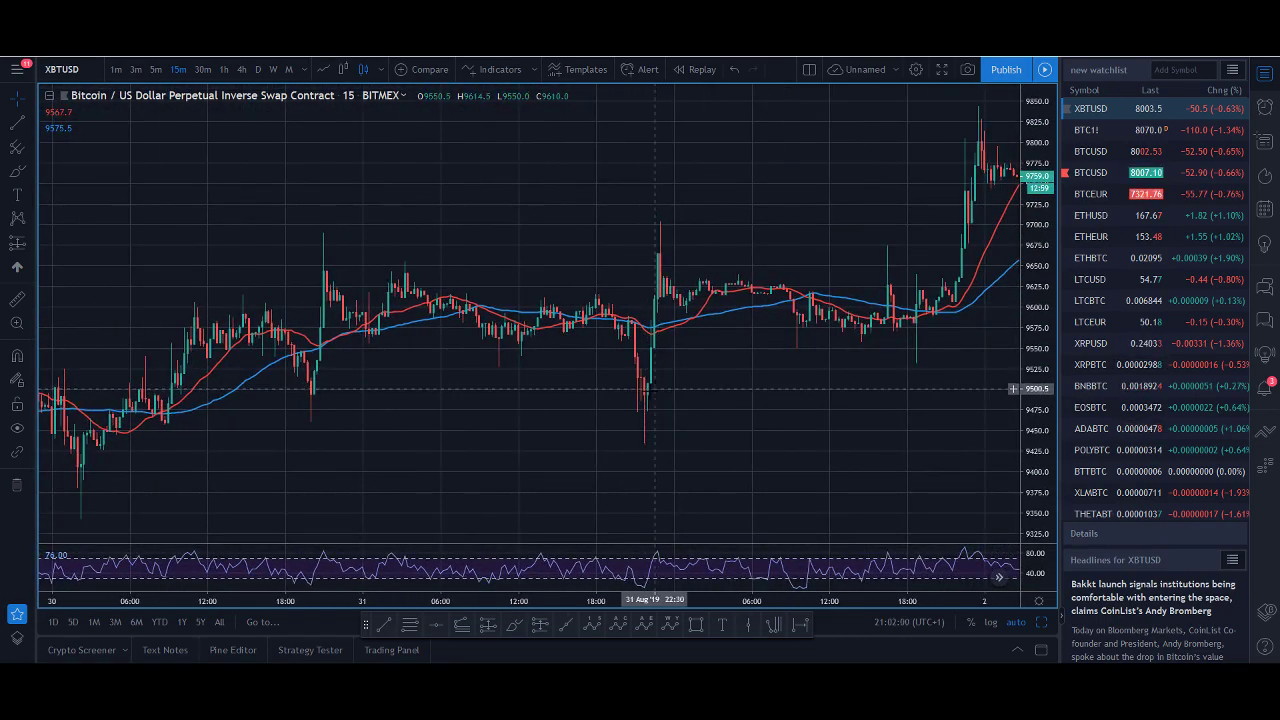
drag(866, 393, 766, 443)
drag(910, 372, 850, 449)
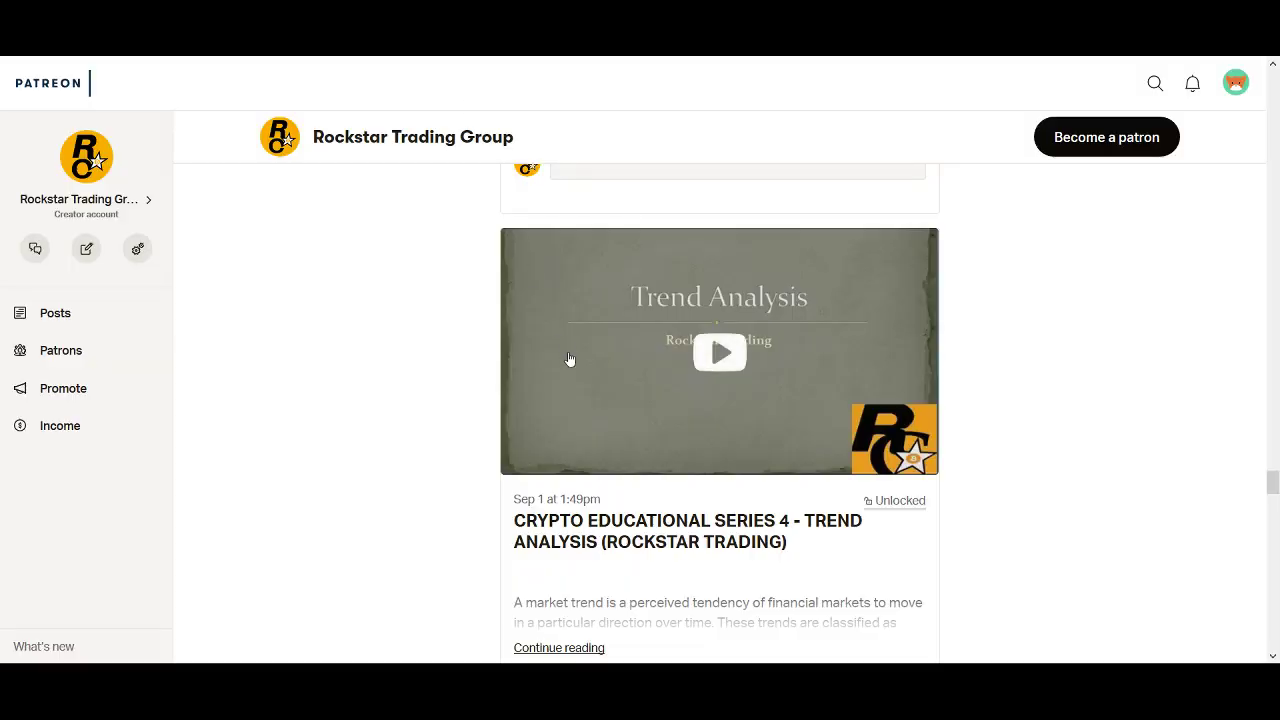
scroll(757, 430, down, 4)
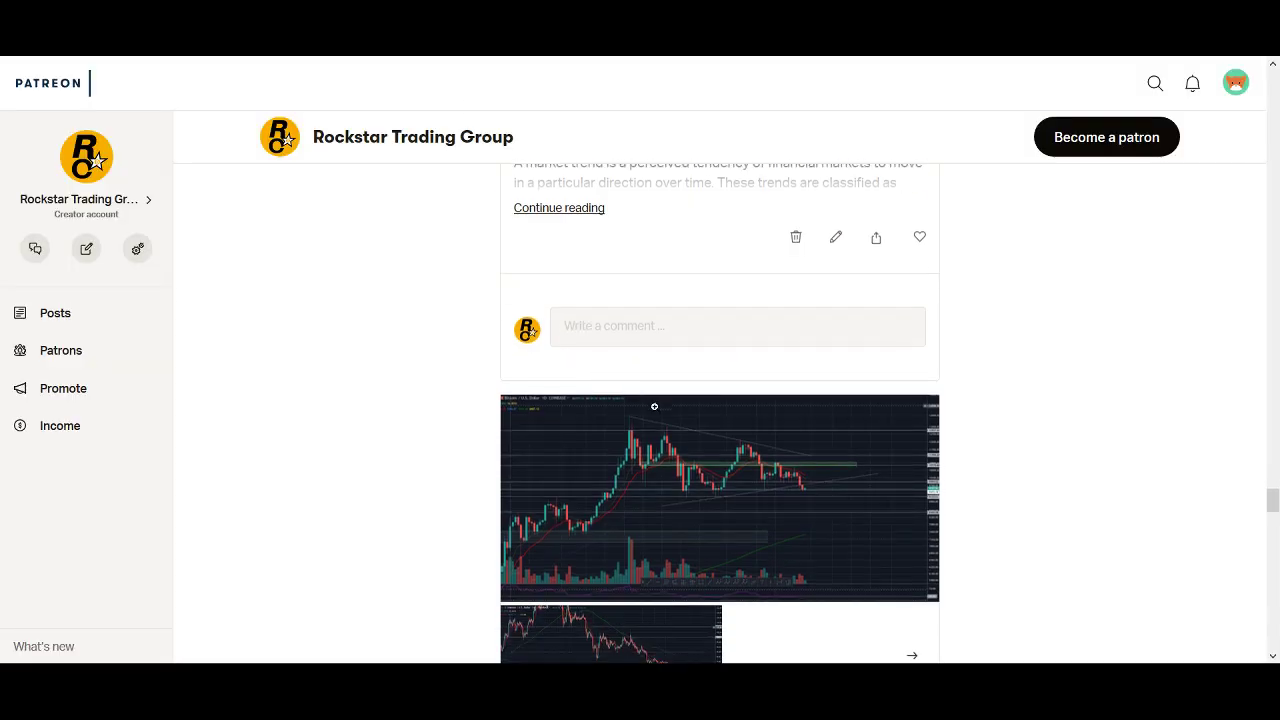
Scroll up the Rockstar Trading Group's Patreon feed to the Trade Signals post.
scroll(799, 464, up, 3)
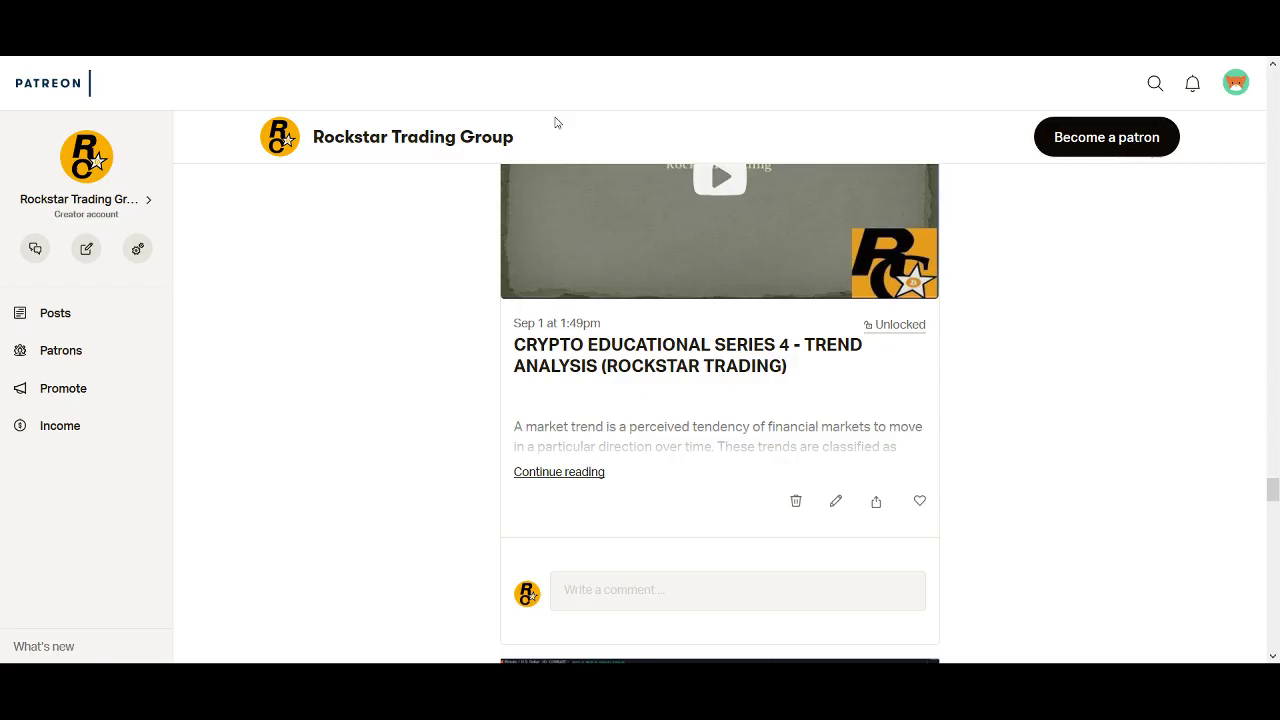
scroll(810, 420, up, 15)
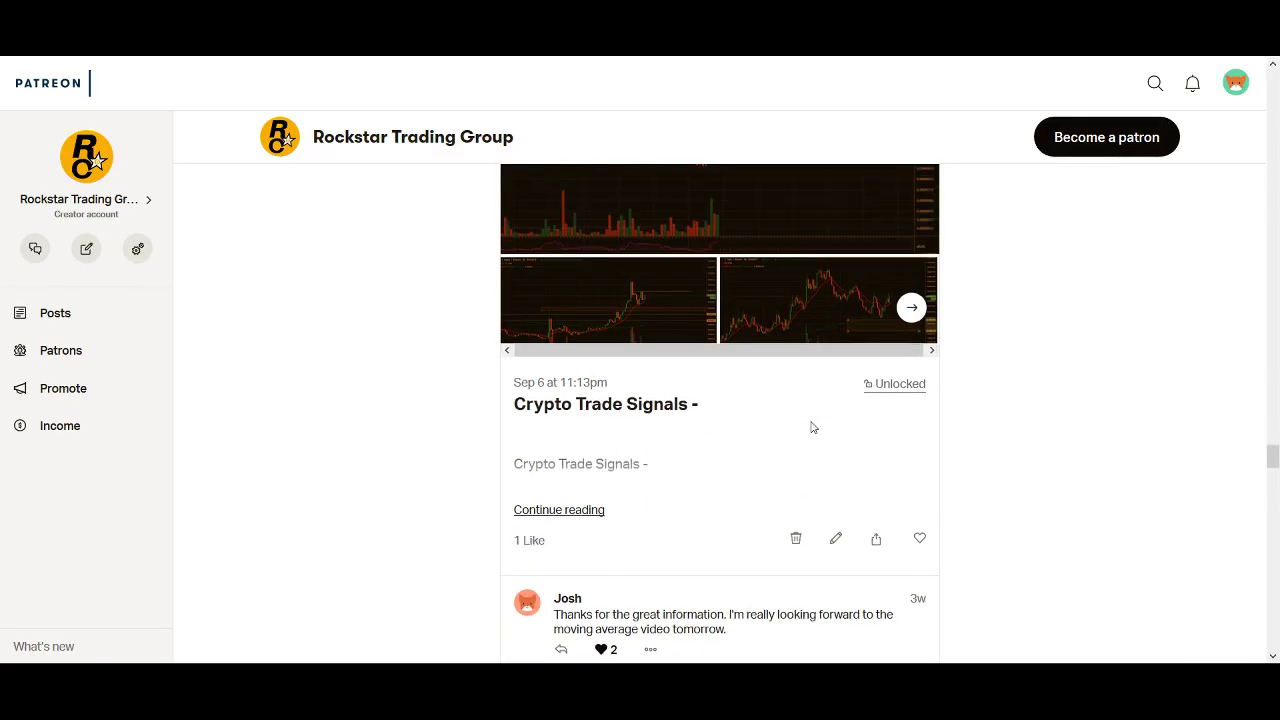
scroll(812, 428, up, 15)
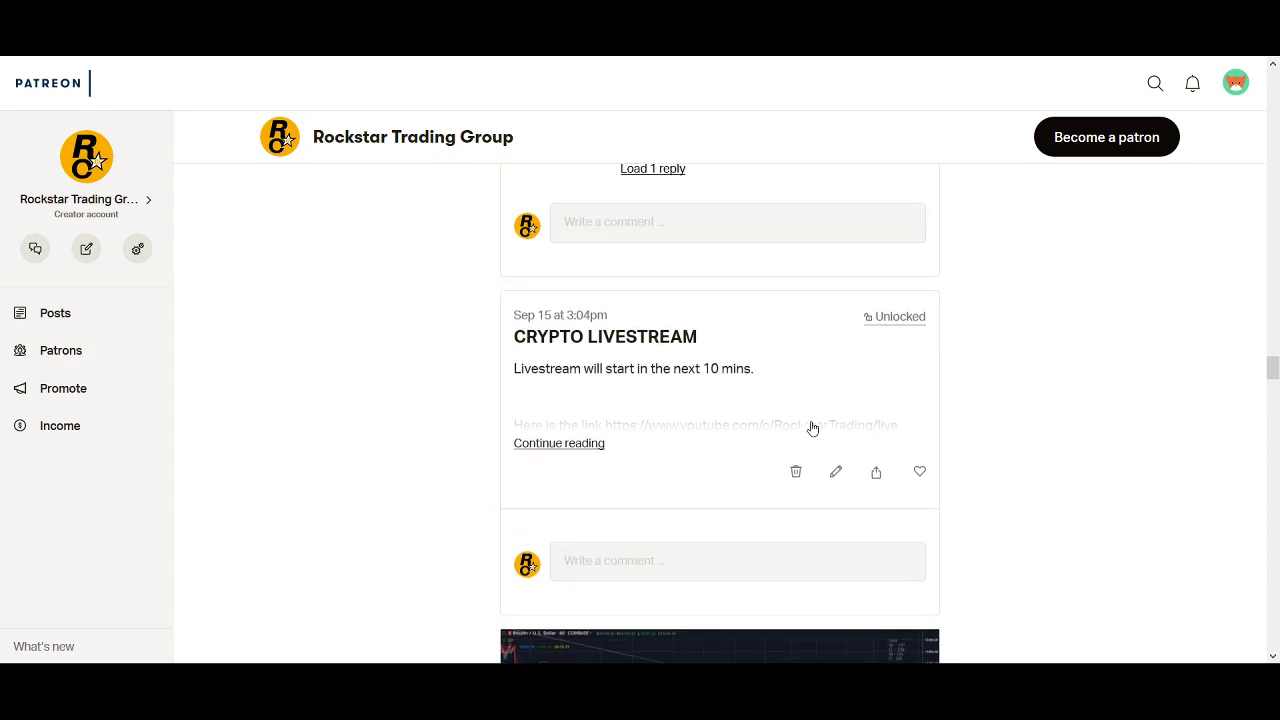
scroll(815, 419, up, 15)
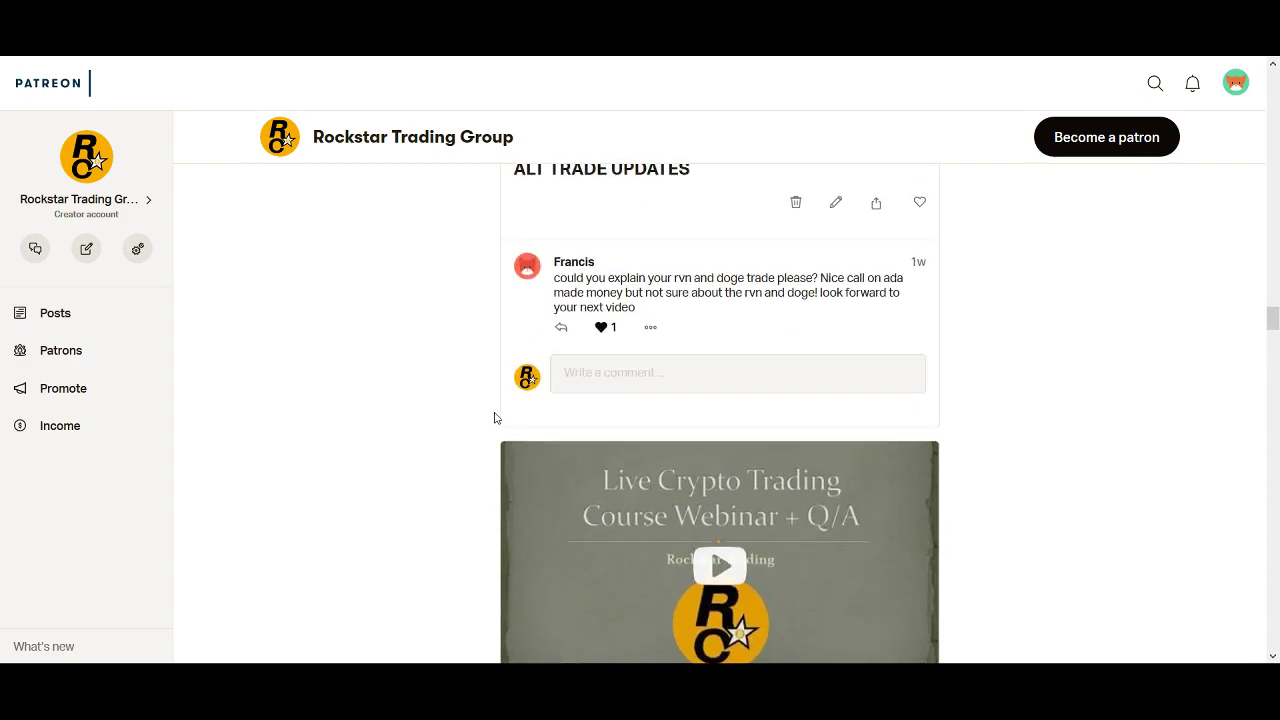
scroll(655, 474, up, 10)
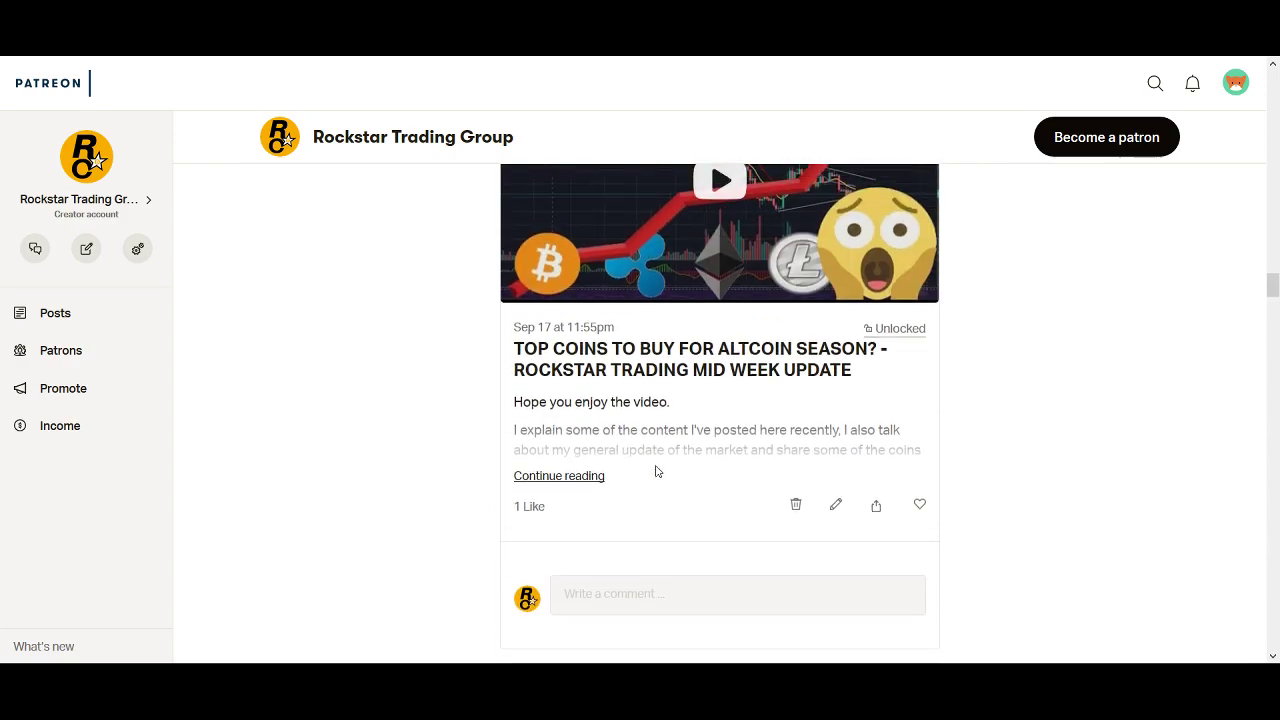
scroll(741, 460, up, 10)
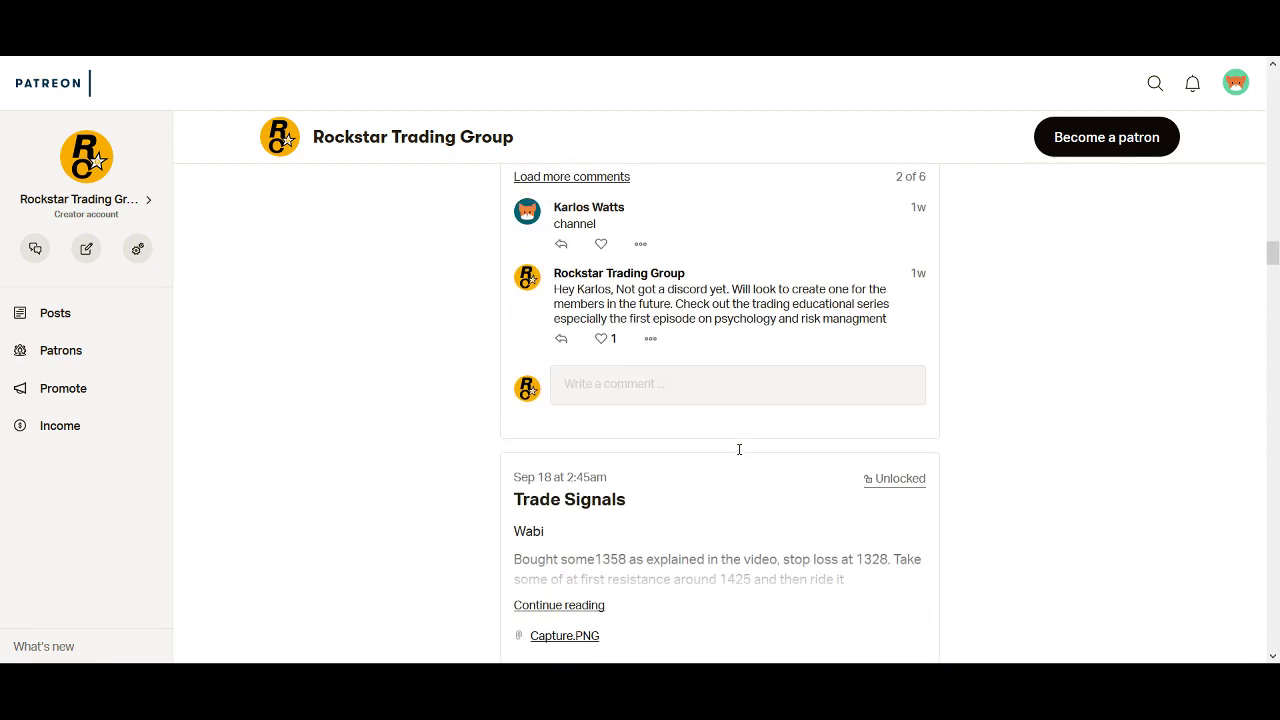
scroll(738, 455, up, 7)
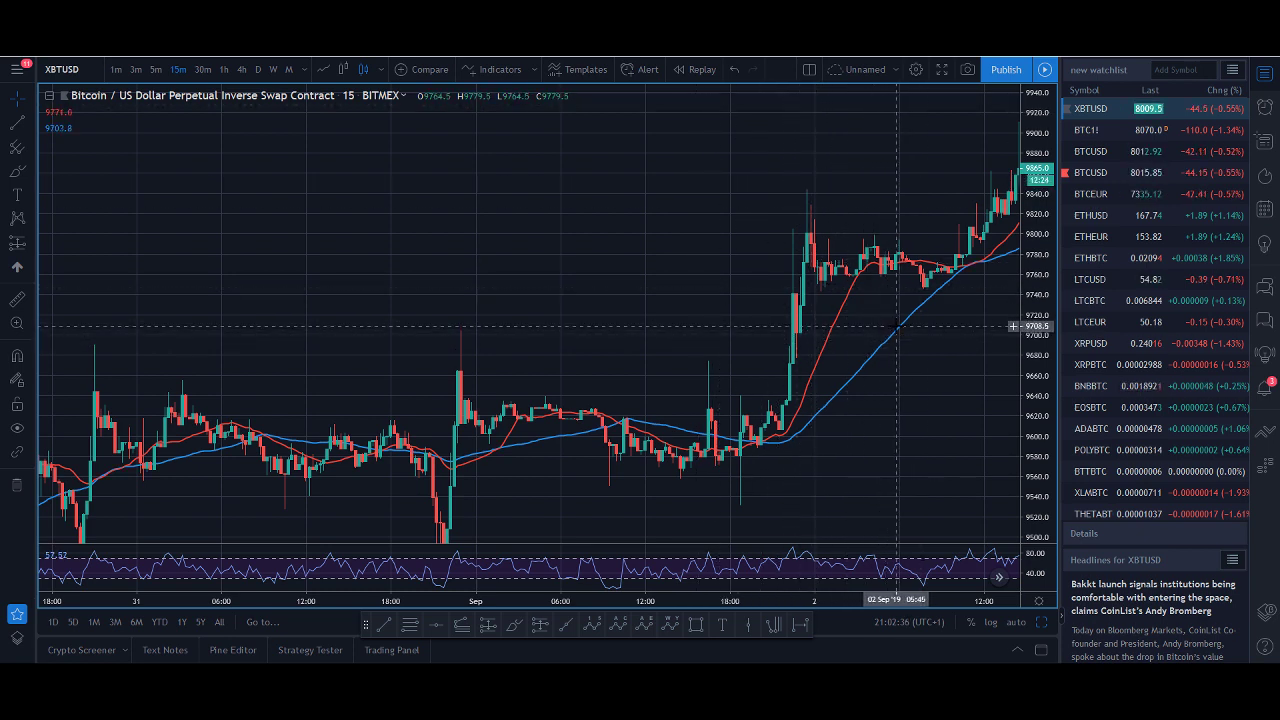
drag(942, 346, 869, 352)
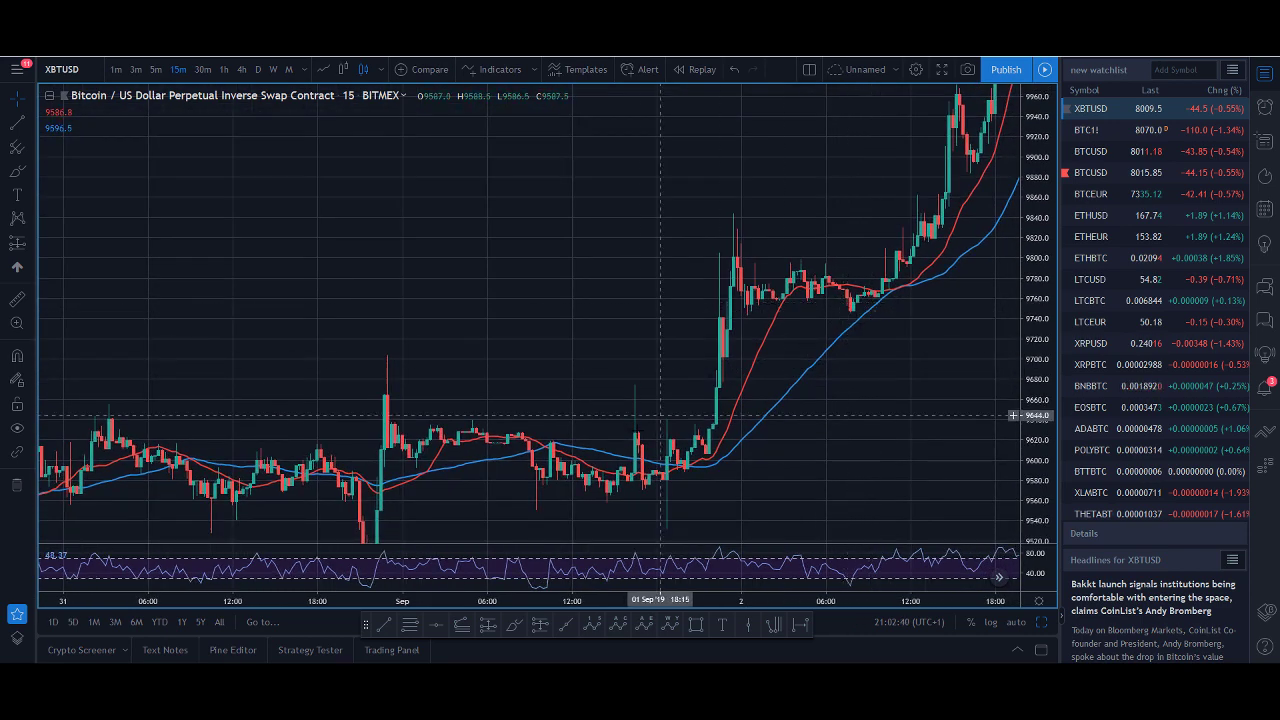
drag(423, 443, 523, 440)
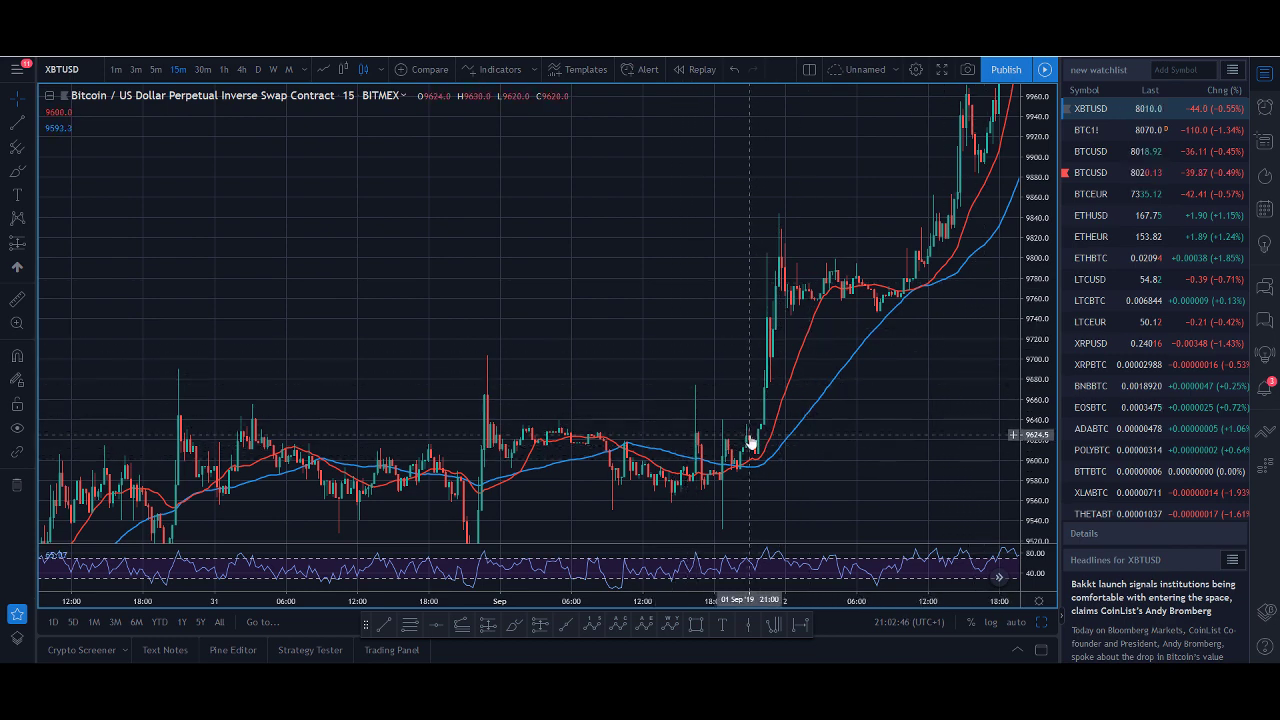
drag(750, 440, 825, 488)
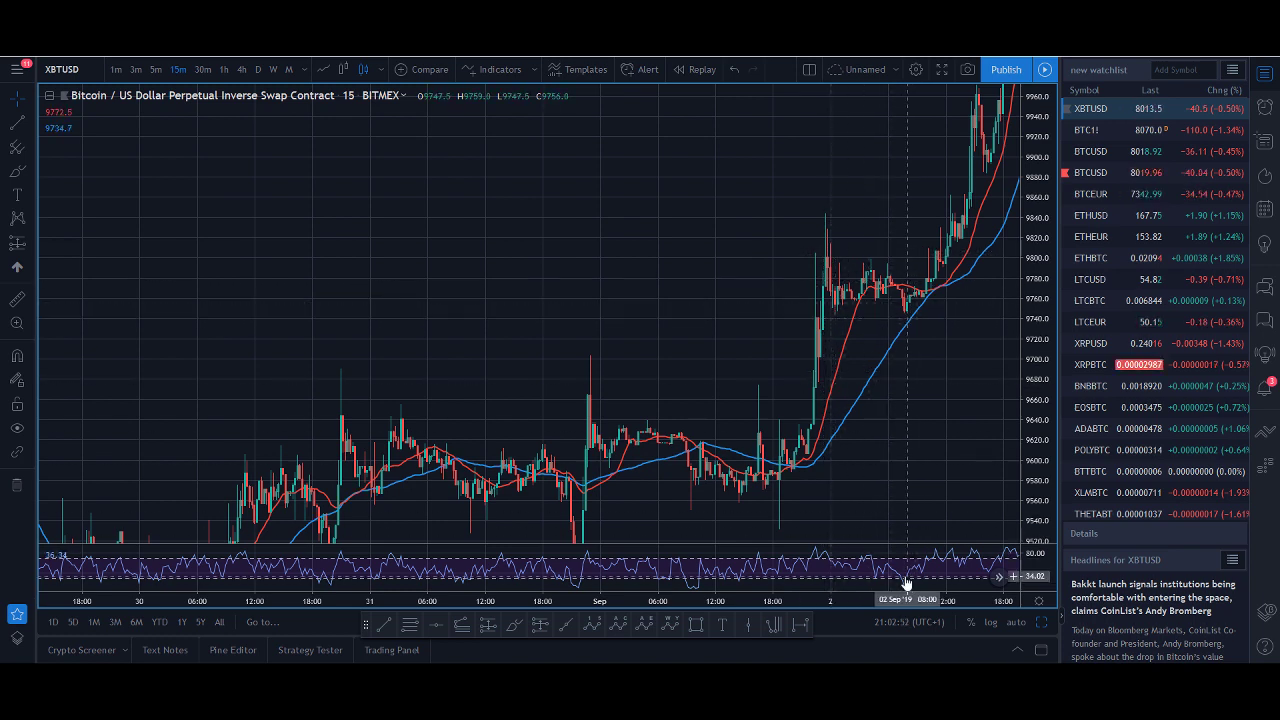
scroll(929, 330, right, 3)
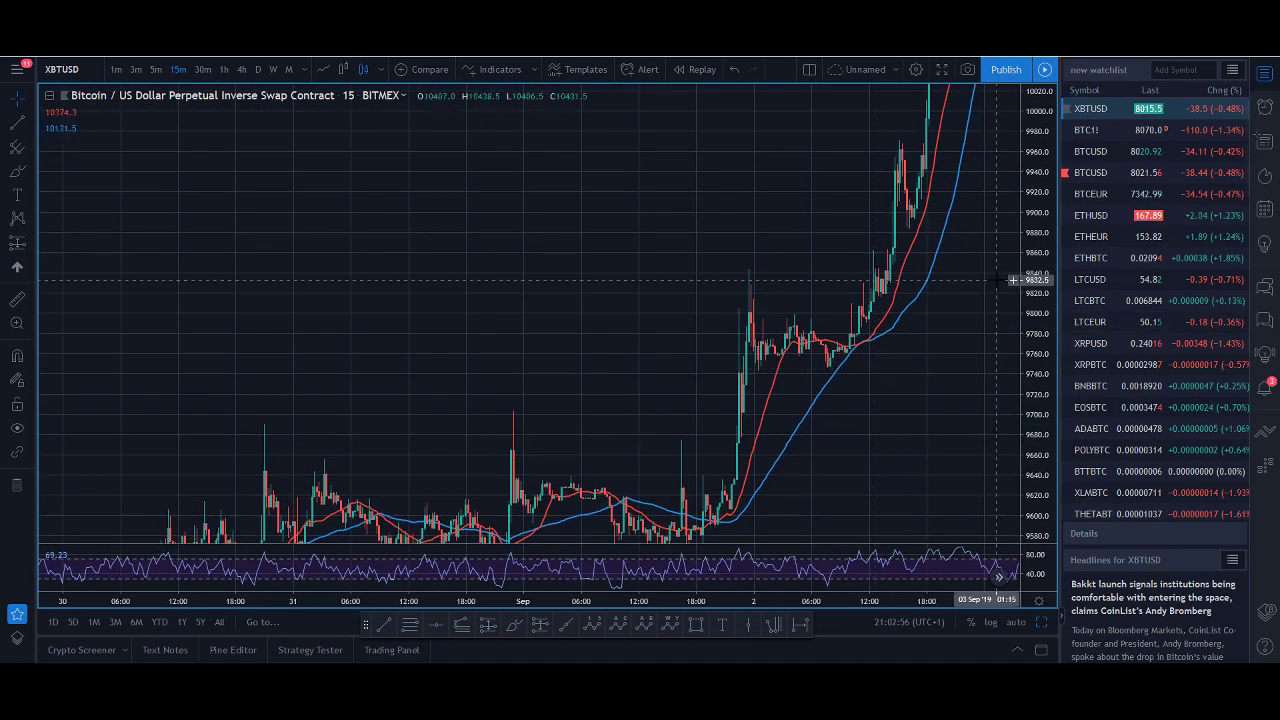
Switch the chart symbol to Kraken ETHUSD and pan back to the Sep 19–20 history.
text(ETH)
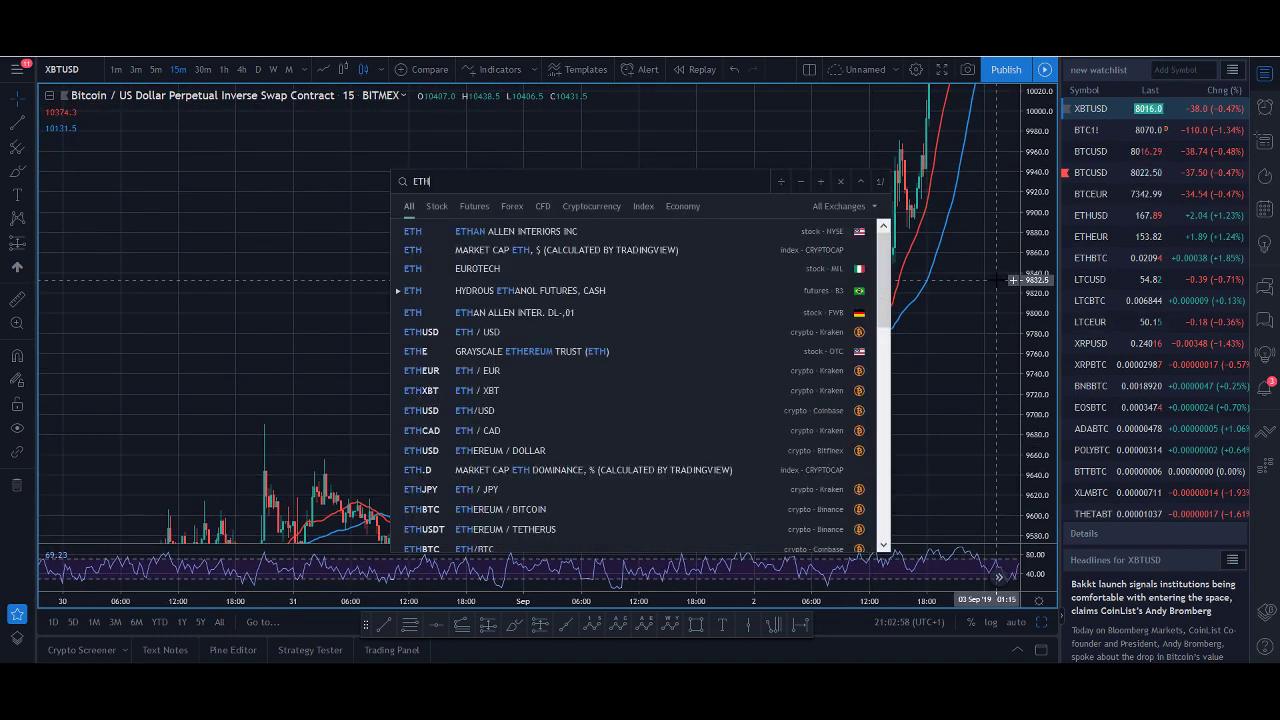
click(770, 336)
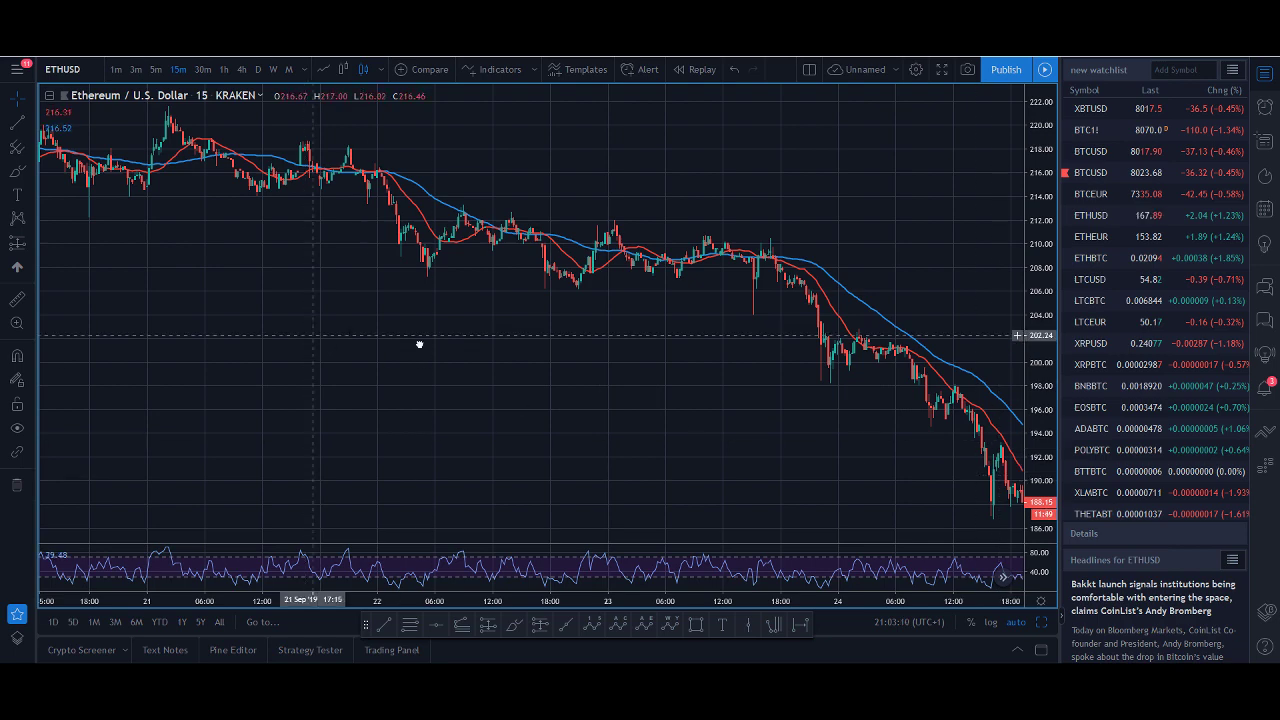
drag(420, 343, 748, 358)
drag(280, 352, 330, 350)
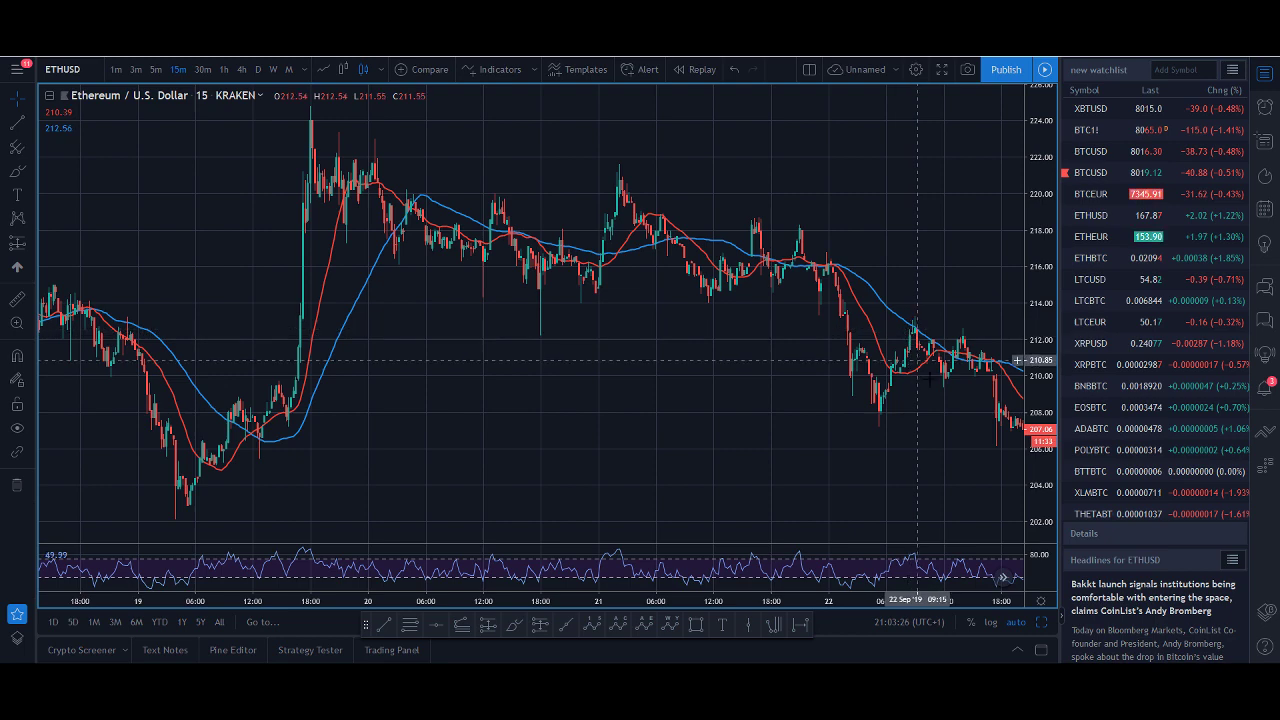
Scroll and pan the ETHUSD chart further back to the 18 Sep price action.
scroll(850, 435, left, 2)
scroll(722, 440, left, 3)
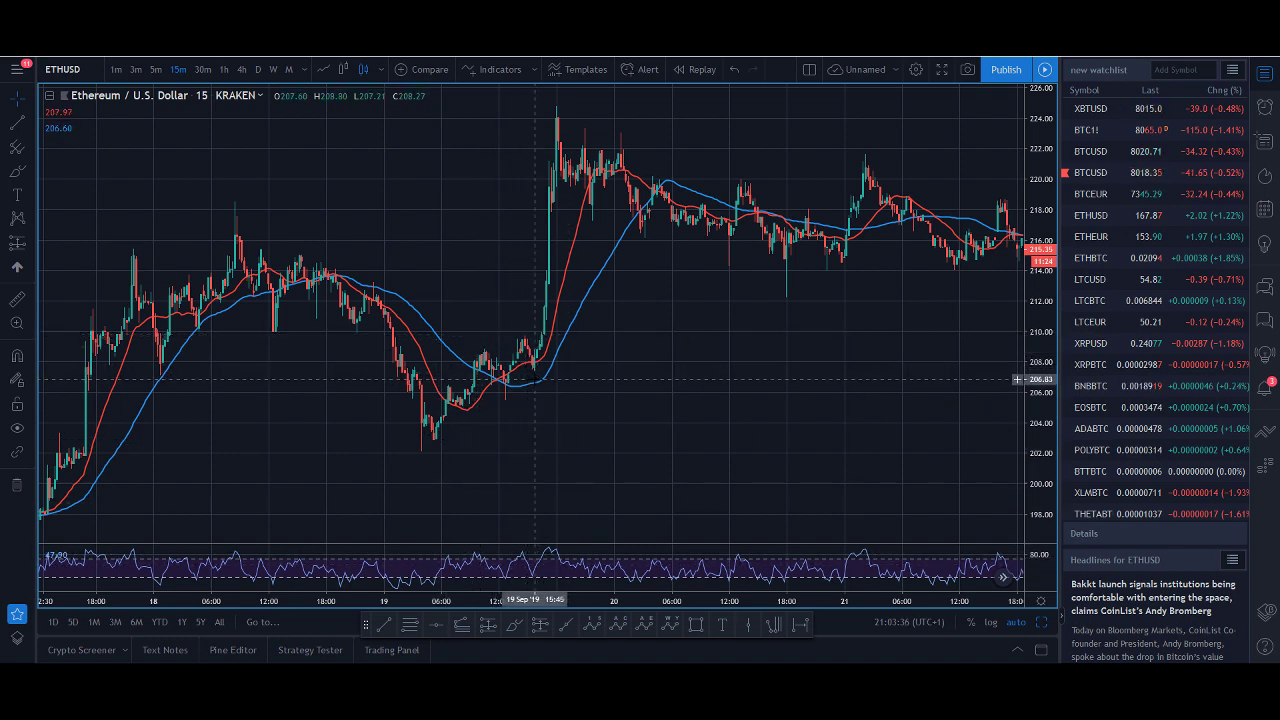
scroll(474, 418, up, 1)
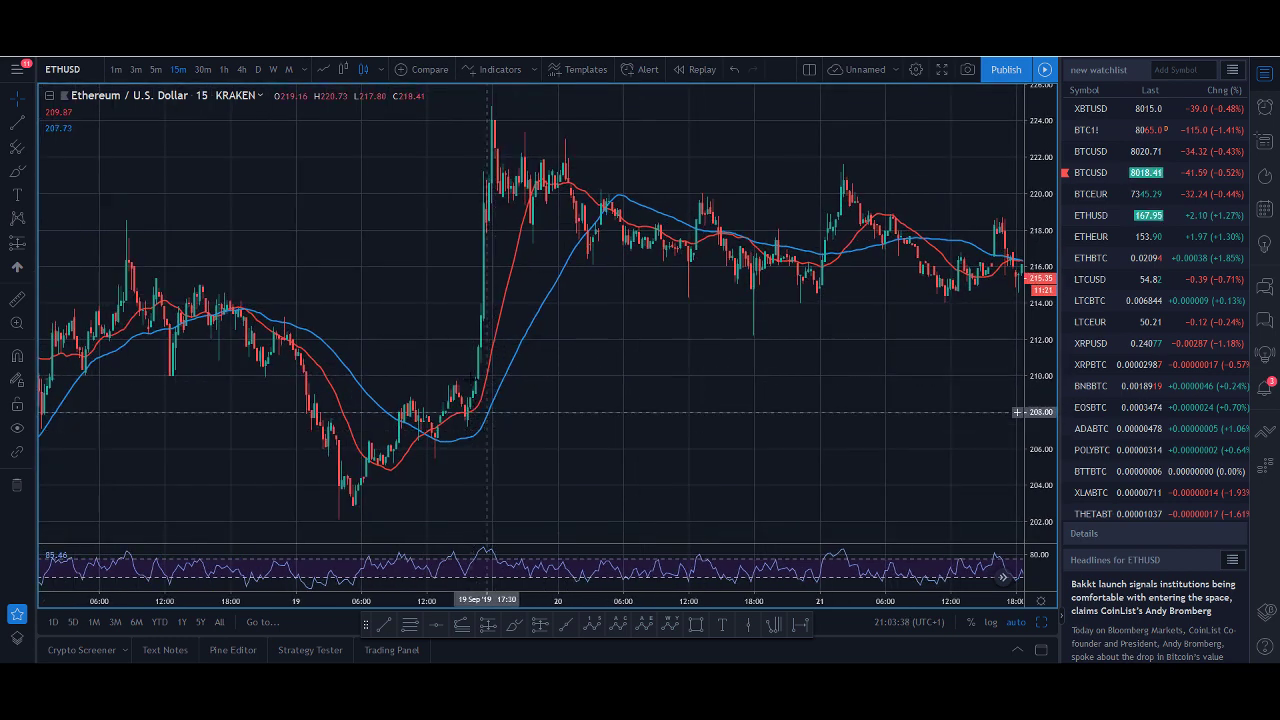
scroll(475, 412, up, 1)
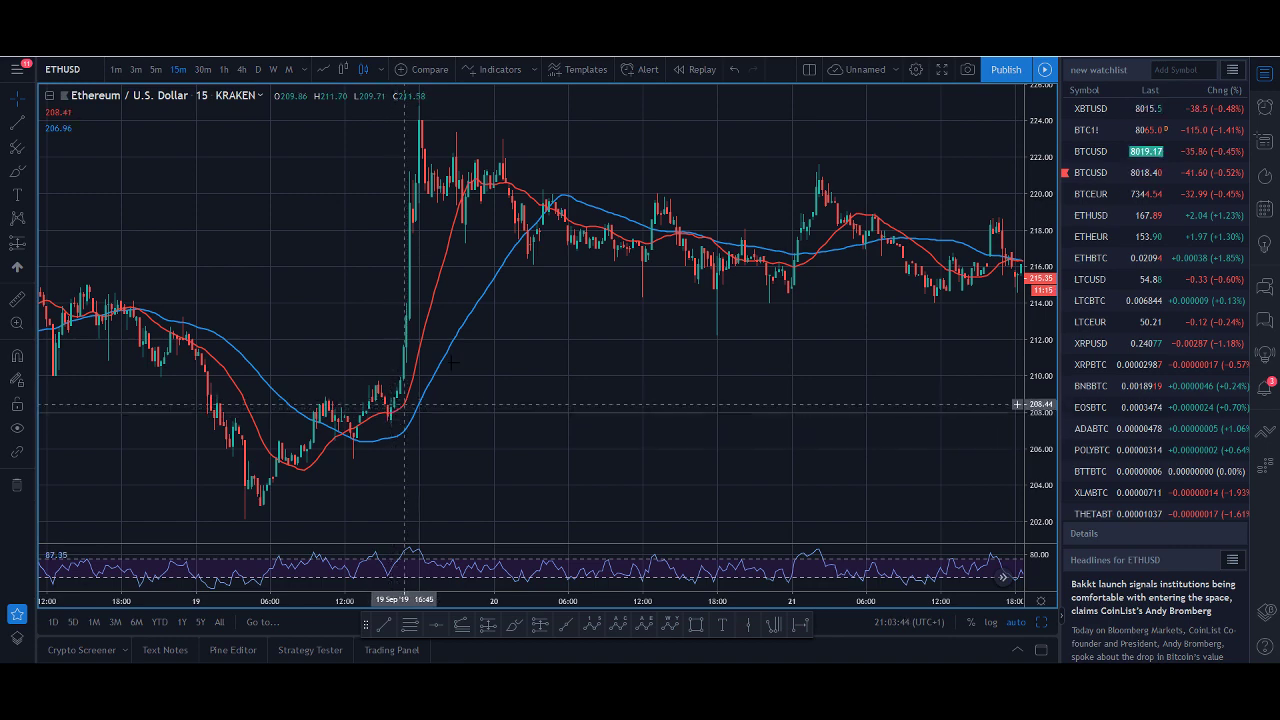
drag(397, 390, 690, 400)
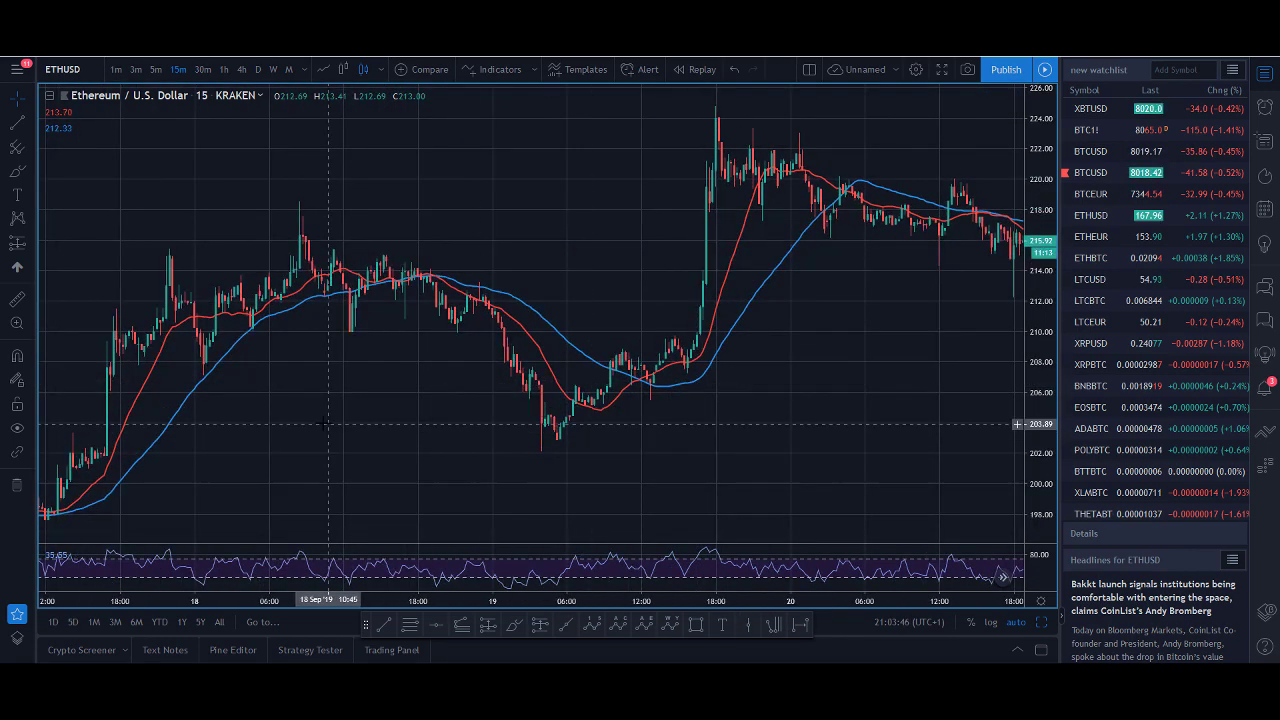
drag(220, 410, 311, 400)
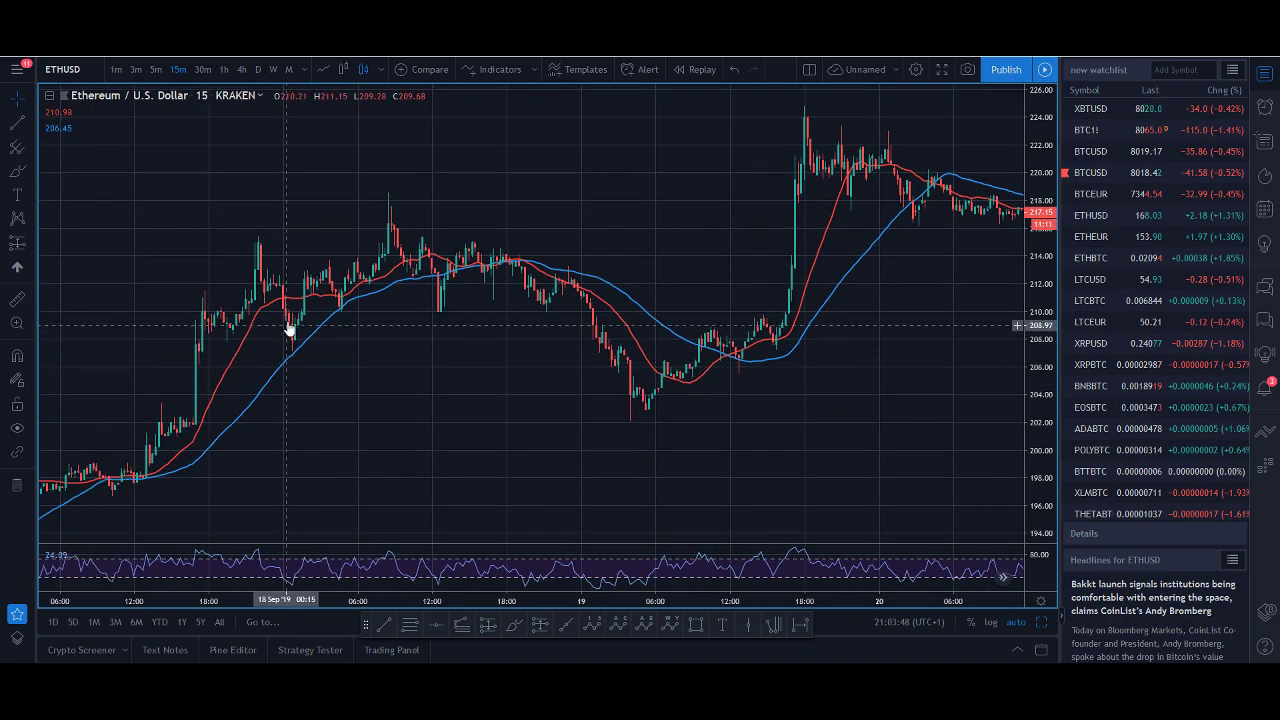